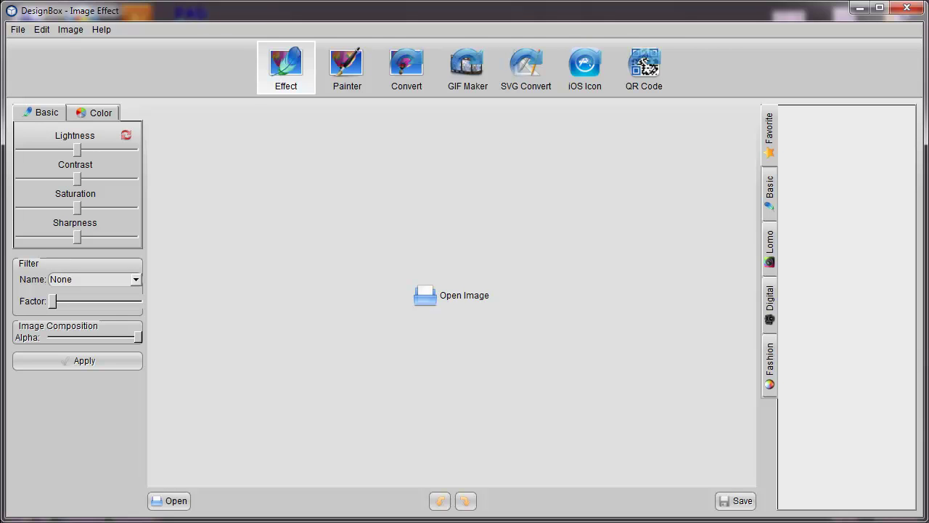
Load the car-girl-volkswagen.jpg photo into DesignBox.
click(444, 299)
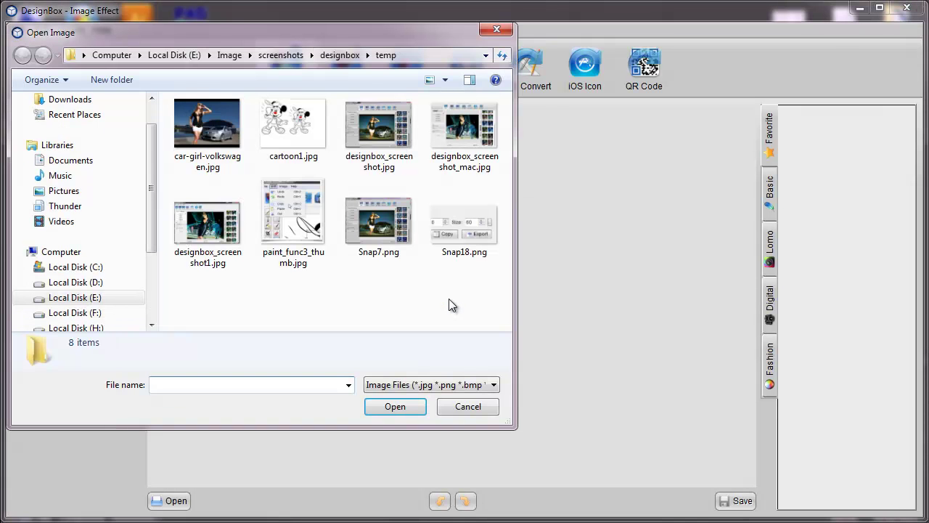
click(203, 140)
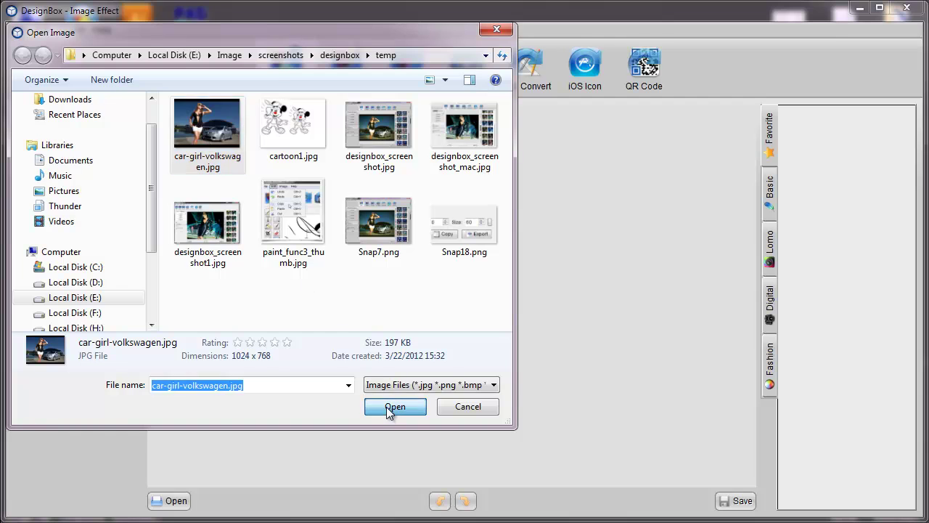
click(384, 406)
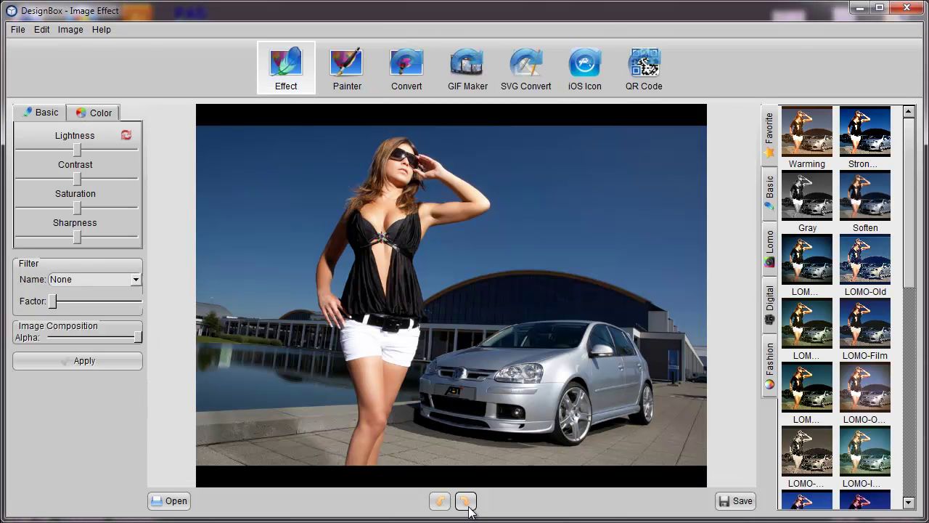
Preview the teal Digital preset and several LOMO preset looks on the photo.
drag(912, 146, 912, 358)
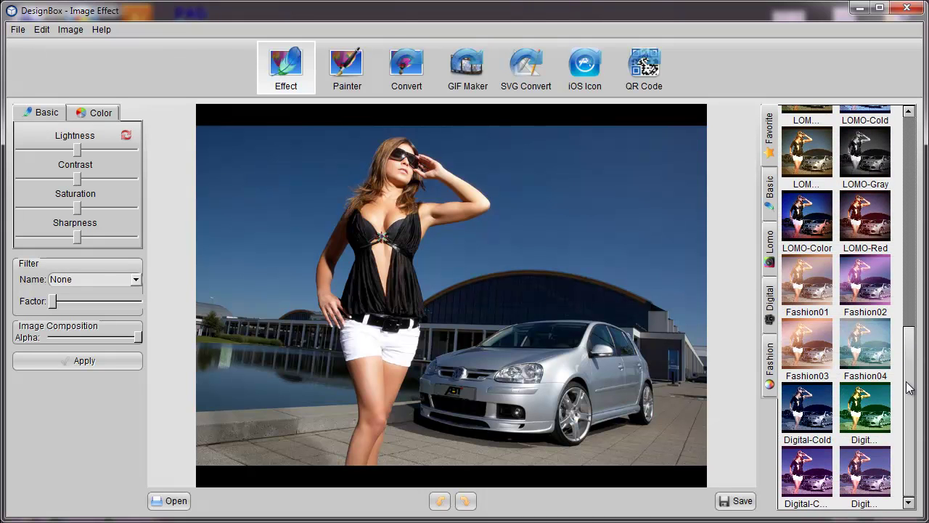
click(891, 406)
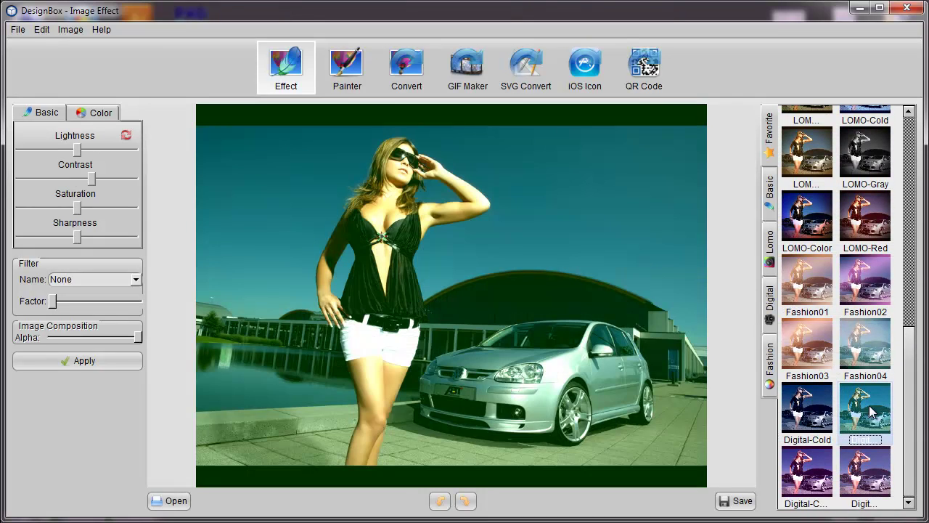
click(867, 154)
click(815, 169)
scroll(815, 169, up, 3)
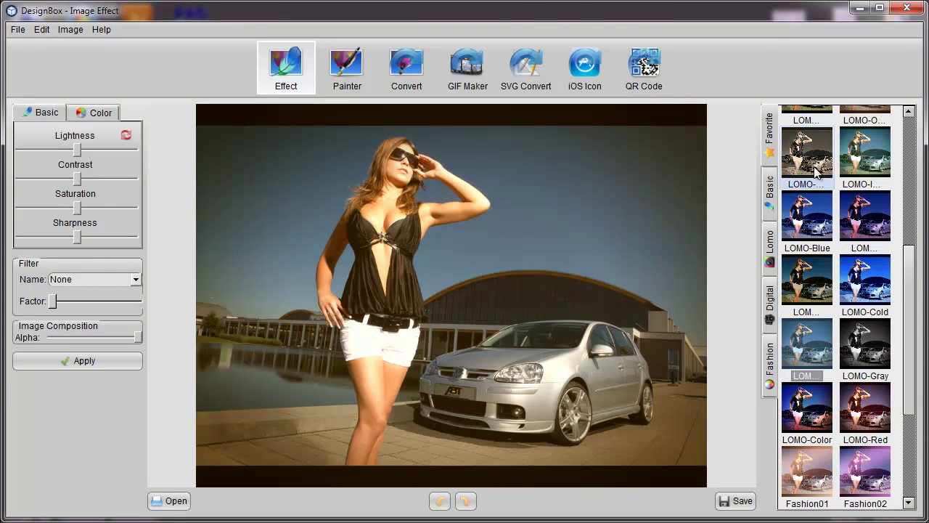
click(863, 182)
scroll(864, 183, up, 5)
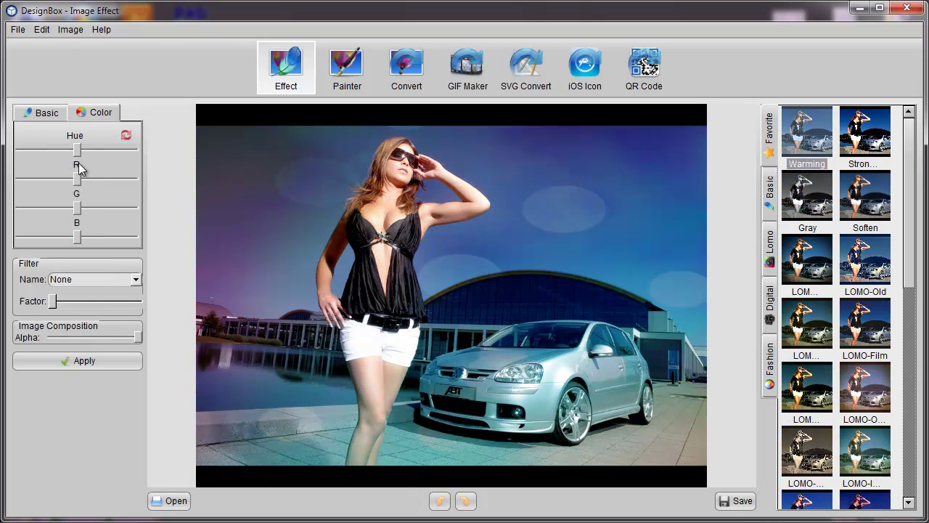
Raise the red slider and lower the blue and green sliders to warm the photo.
drag(77, 178, 86, 183)
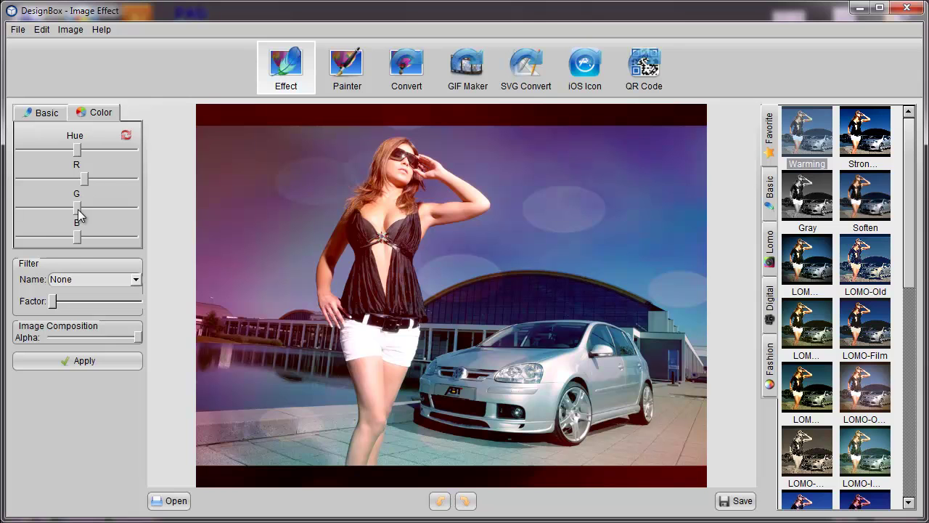
drag(77, 237, 65, 239)
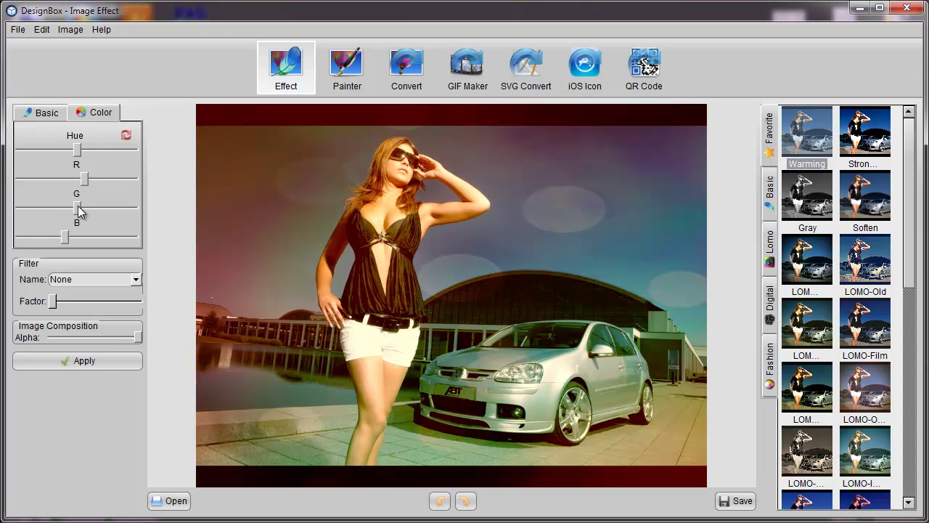
drag(76, 208, 95, 186)
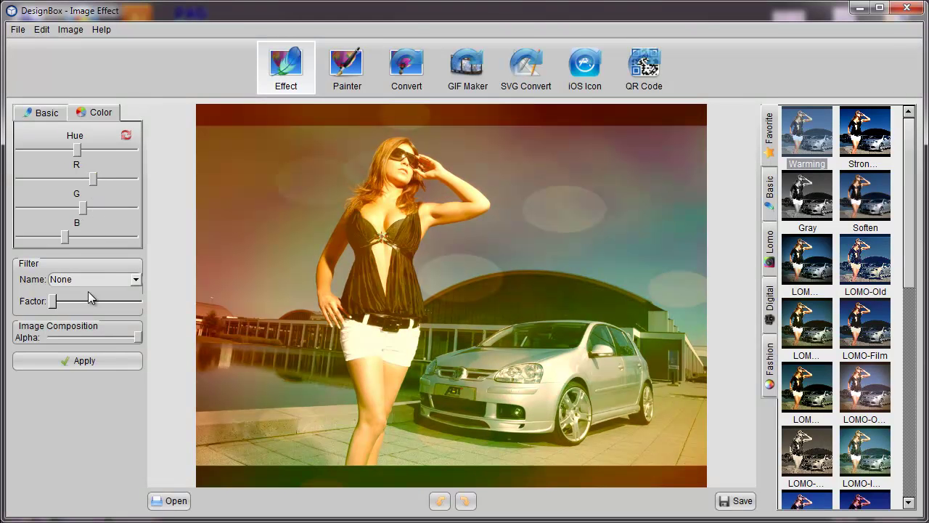
Apply a Sharpen filter with a raised Factor and start saving the edited photo.
click(108, 282)
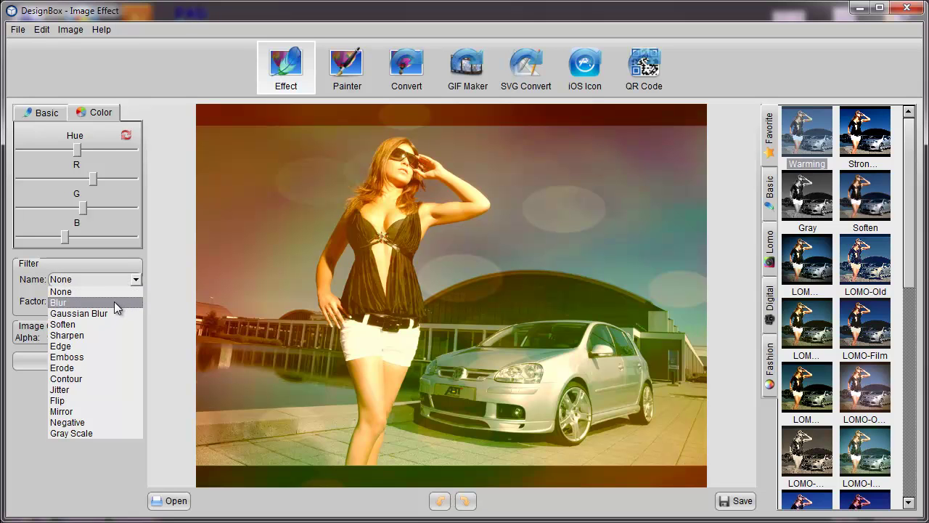
click(114, 302)
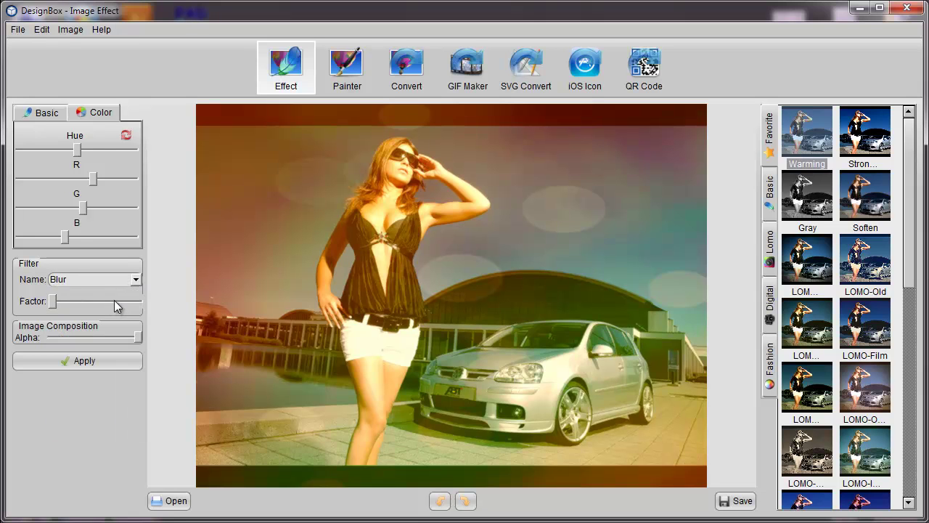
click(124, 283)
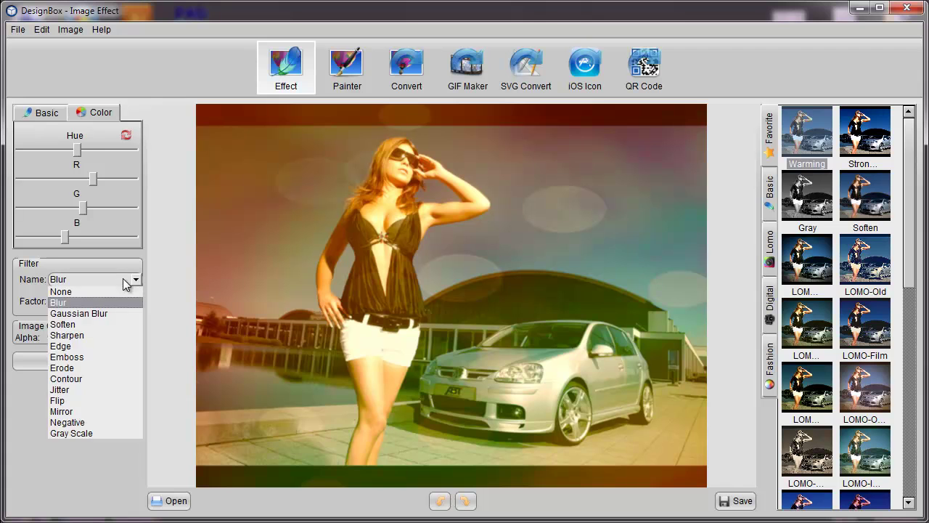
click(109, 335)
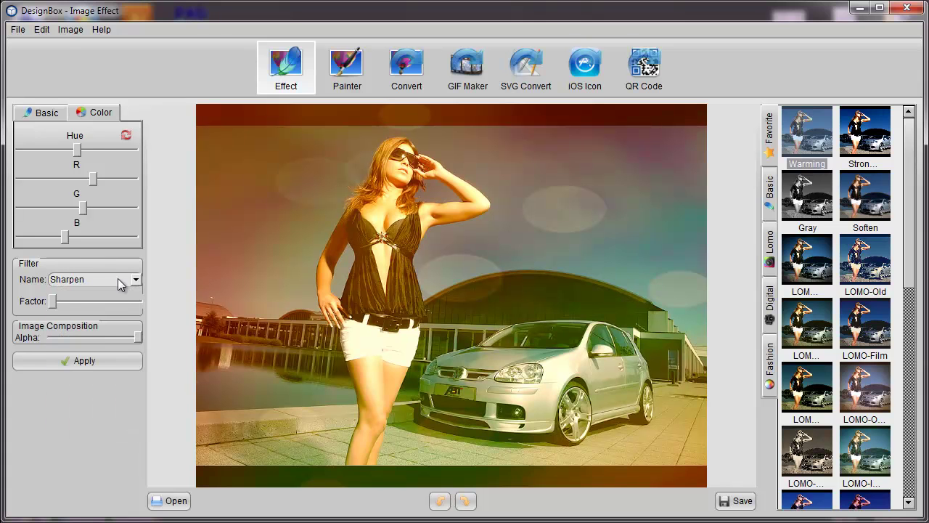
drag(53, 300, 74, 302)
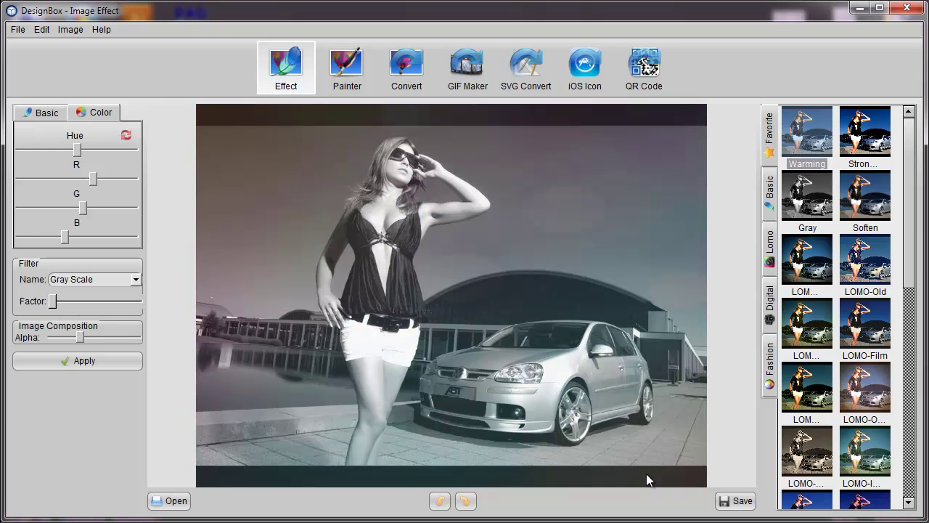
click(738, 504)
click(612, 254)
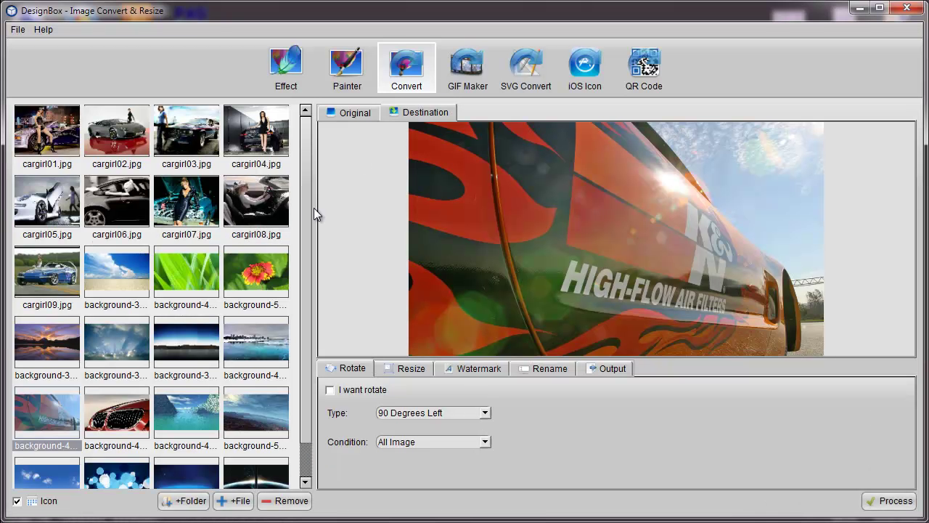
Toggle list and thumbnail views, then try 90° and 180° rotation on all images.
drag(307, 207, 305, 211)
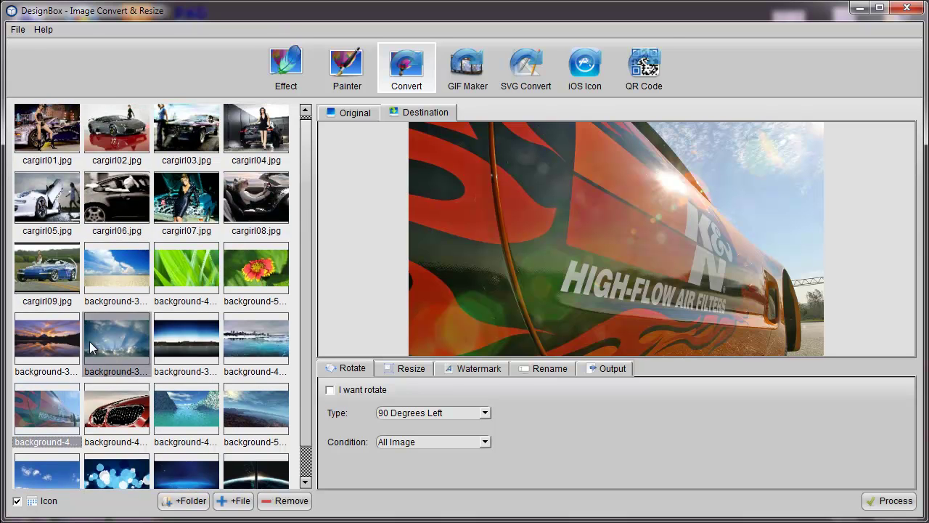
click(16, 501)
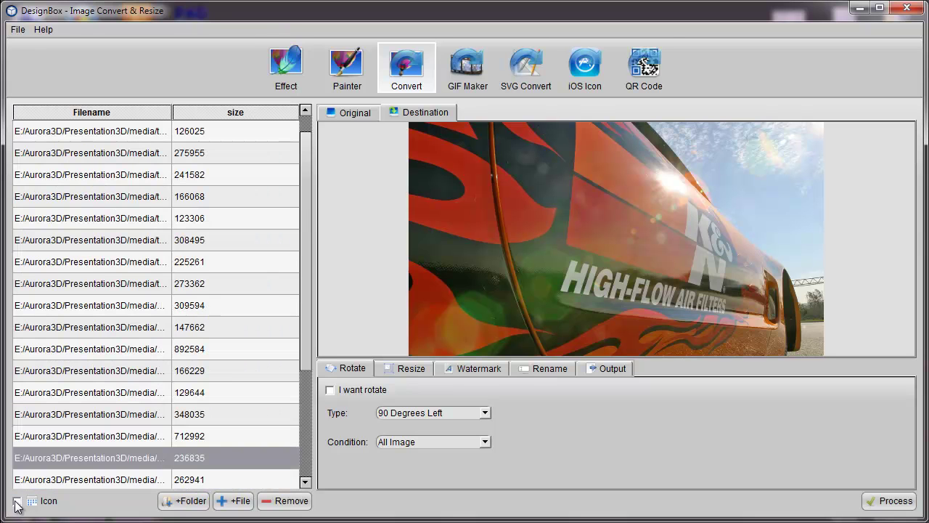
click(16, 501)
click(331, 389)
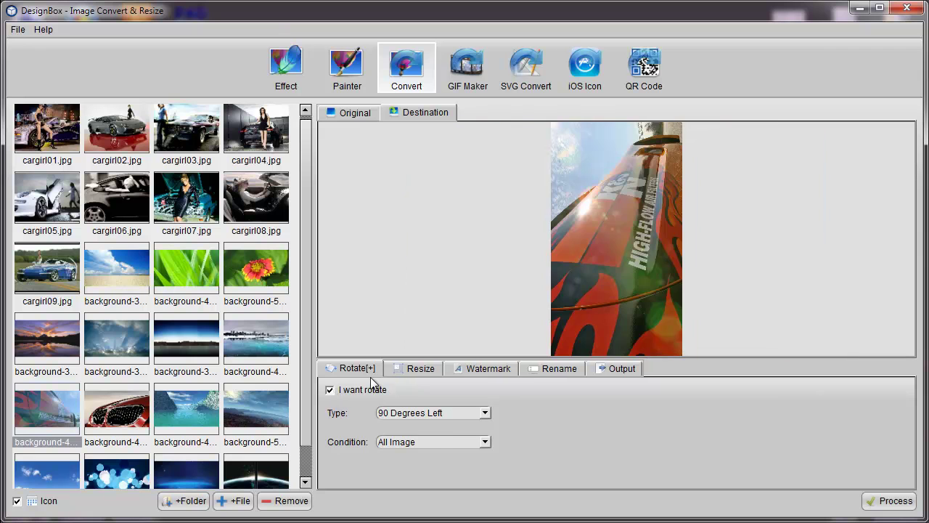
click(465, 412)
click(465, 411)
click(453, 435)
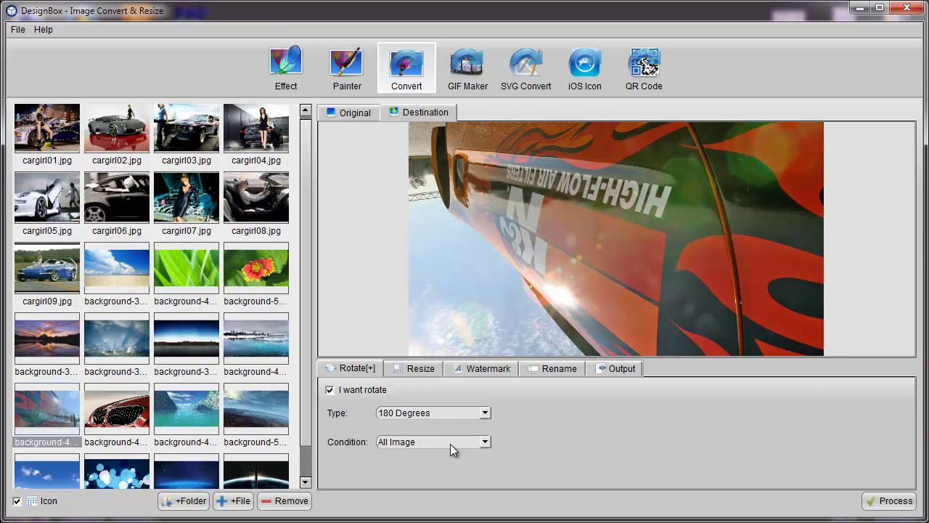
click(449, 443)
click(379, 436)
Turn rotation off and enable resizing the images to 640×480.
click(354, 391)
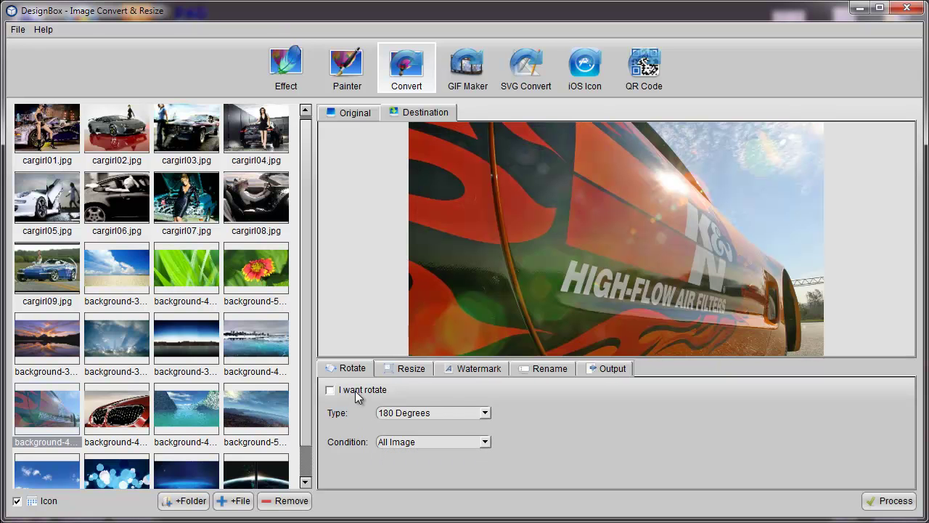
click(400, 368)
click(363, 392)
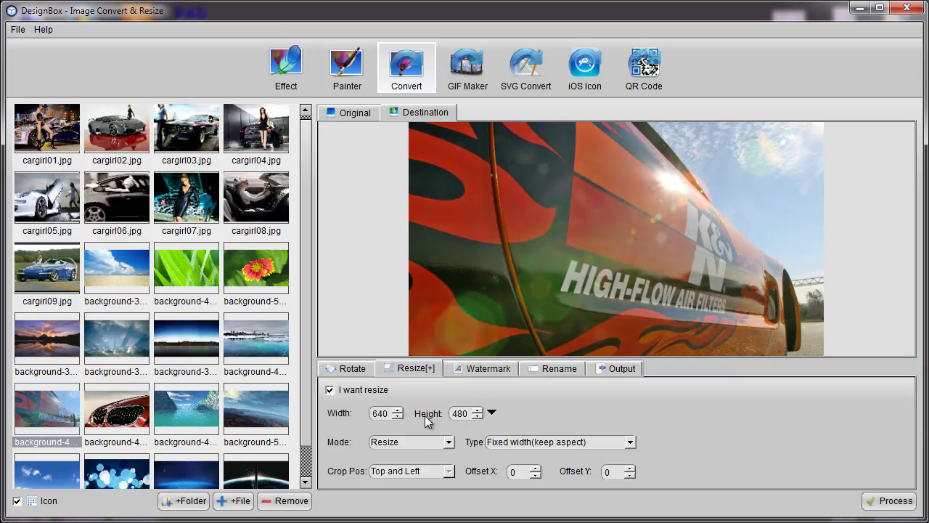
Enable an Image-type logo watermark positioned Middle and Center.
click(479, 370)
click(330, 391)
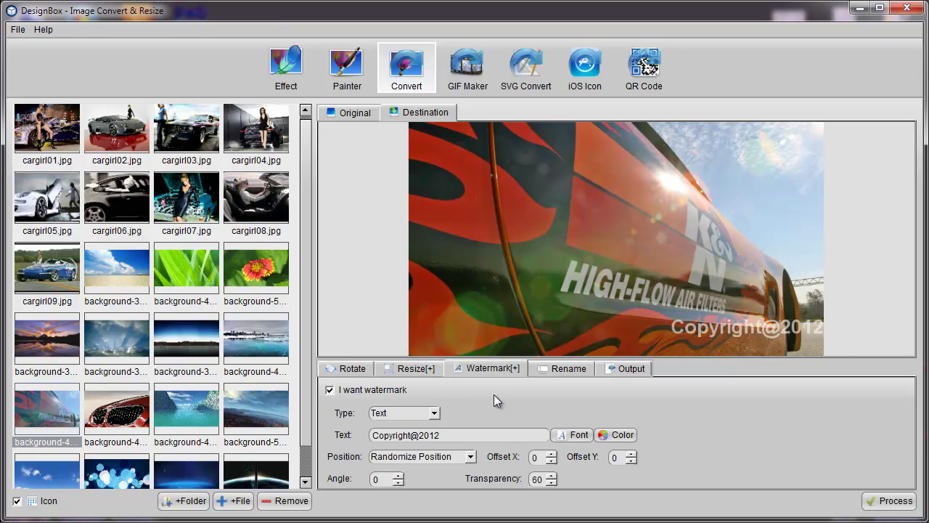
click(434, 412)
click(421, 433)
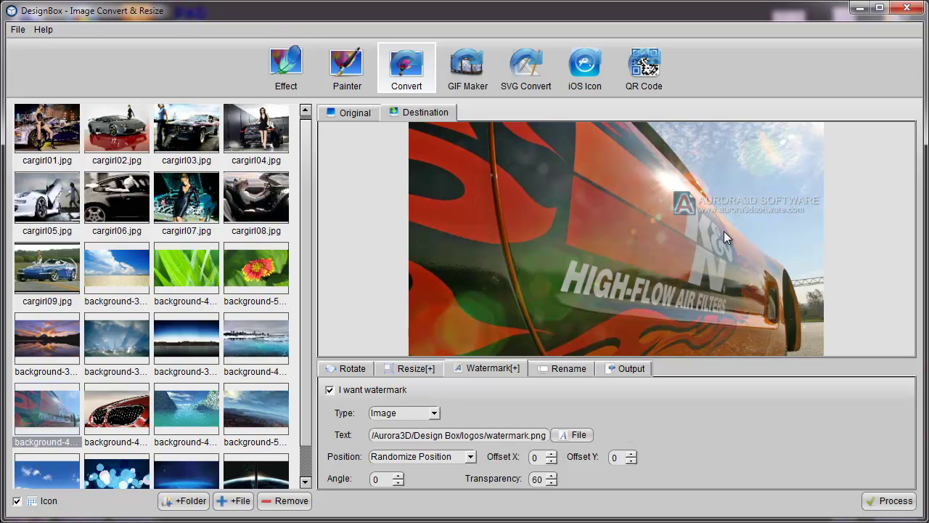
click(456, 458)
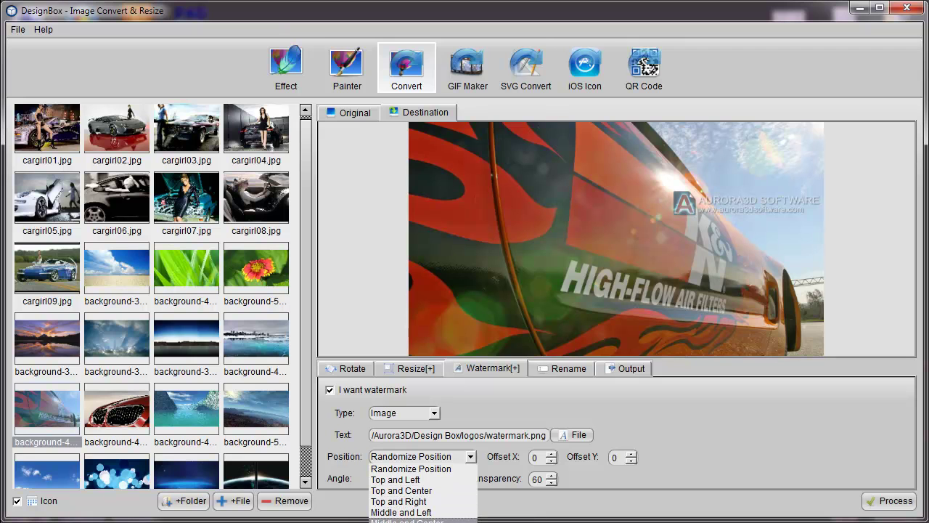
click(406, 520)
Turn on renaming with the Newname_#### name pattern starting at 1.
click(563, 368)
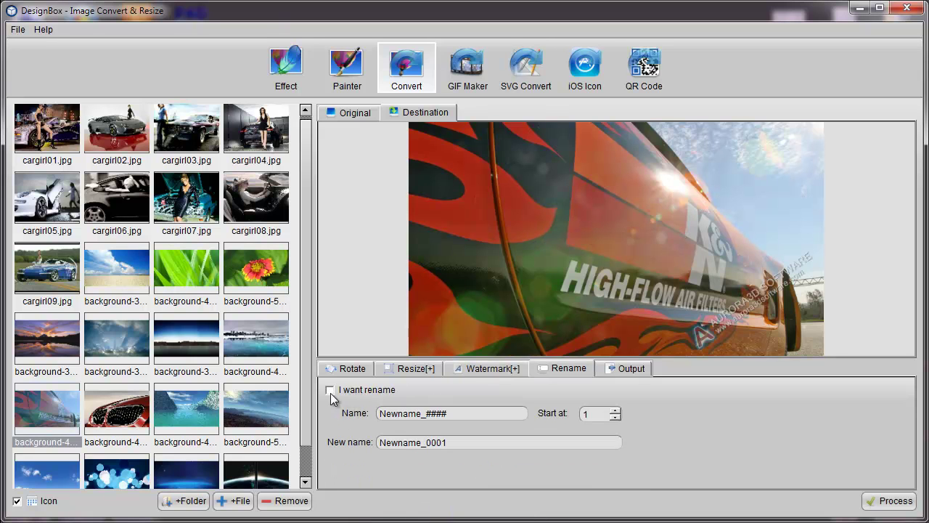
click(330, 390)
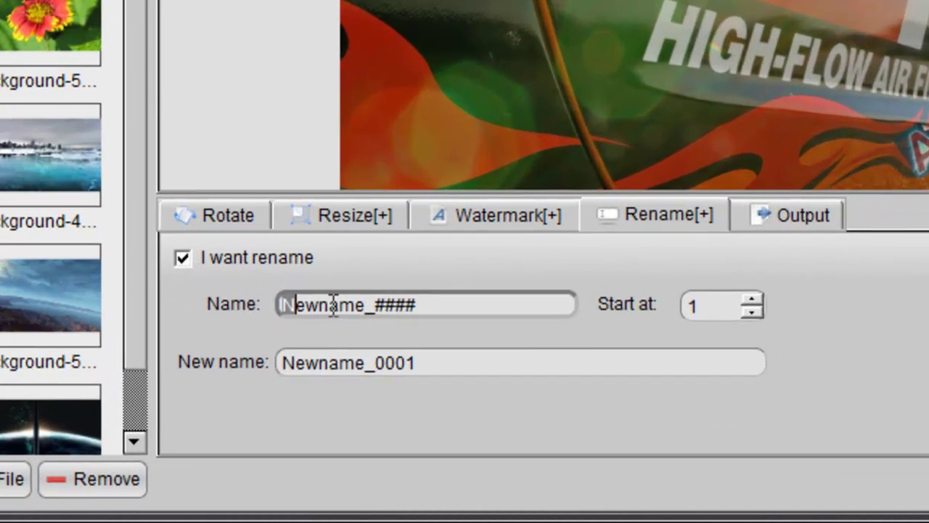
drag(280, 306, 454, 305)
Set the batch output format to JPG.
click(791, 215)
click(503, 275)
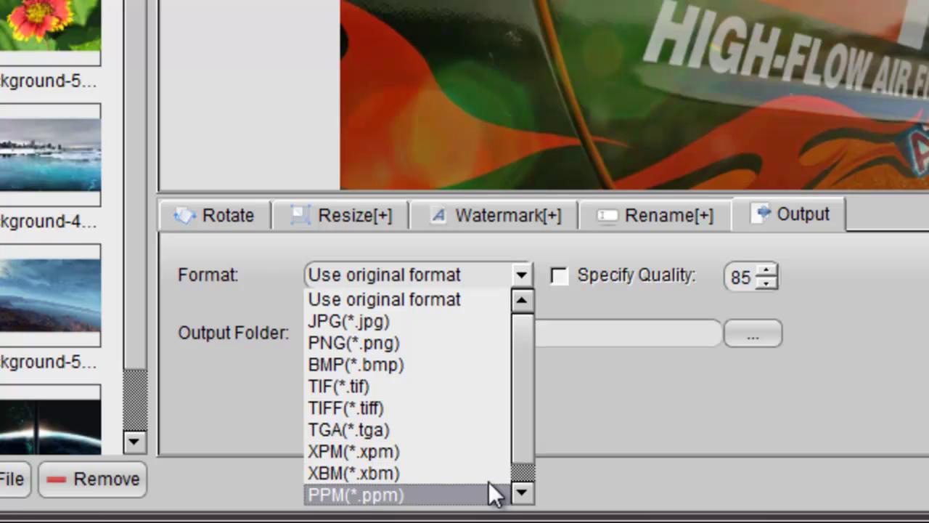
click(498, 327)
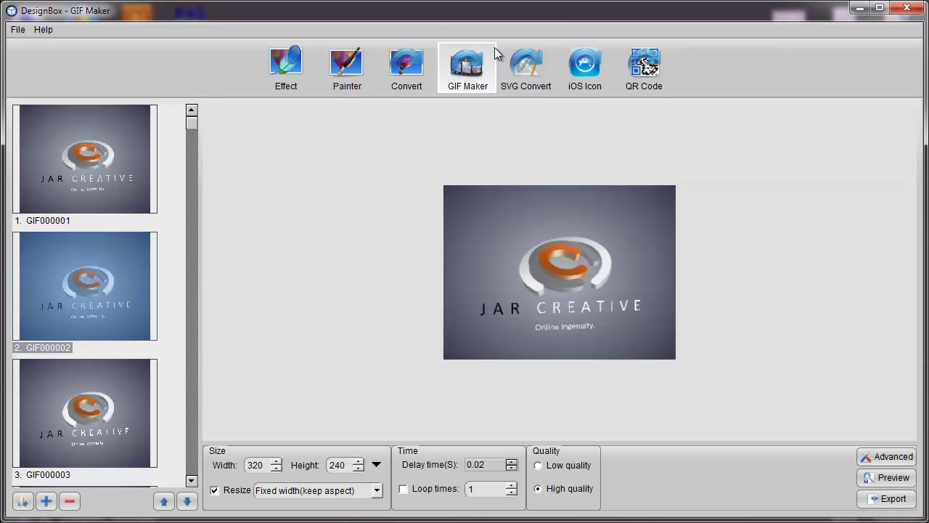
Browse for image frames to add to the GIF, then cancel without adding any.
click(46, 500)
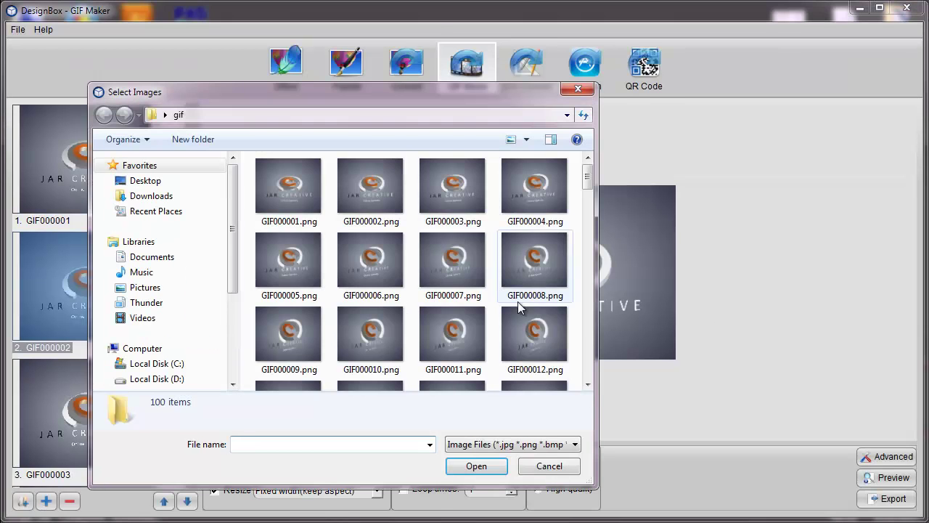
drag(585, 181, 588, 225)
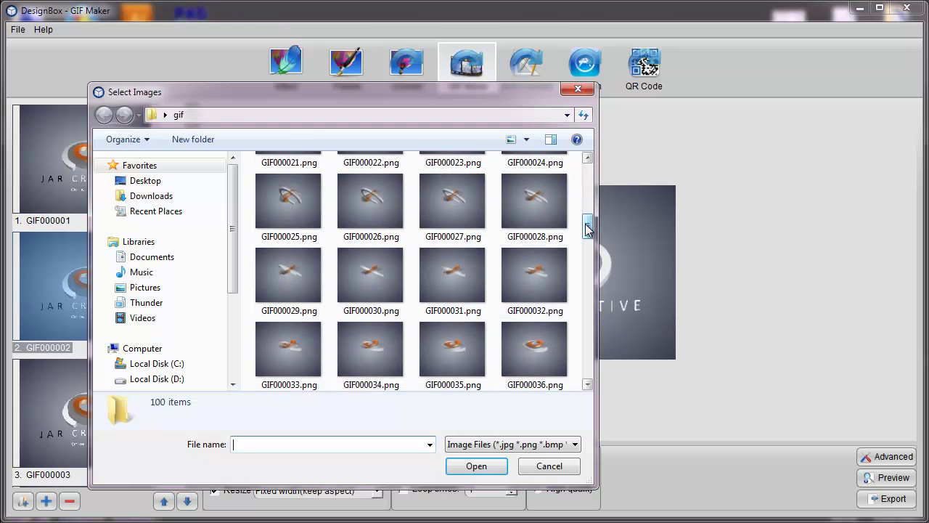
click(559, 444)
click(607, 457)
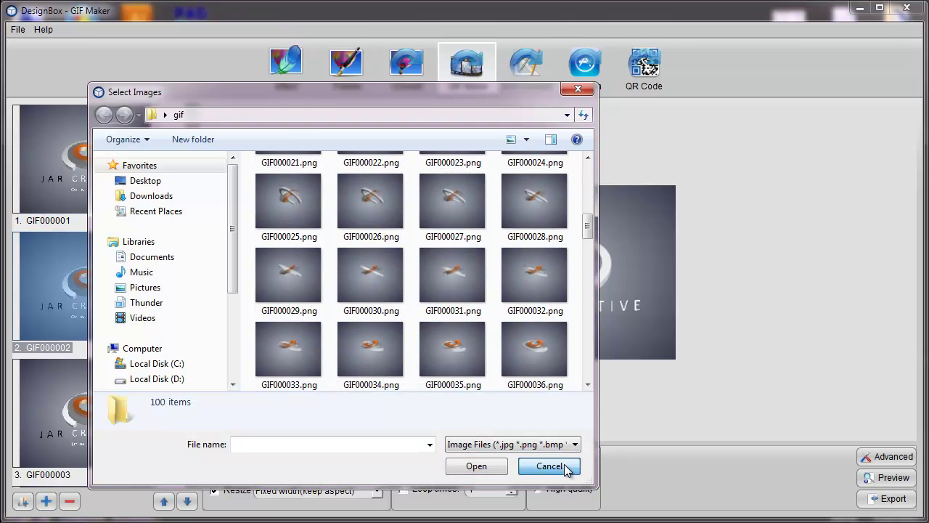
click(567, 468)
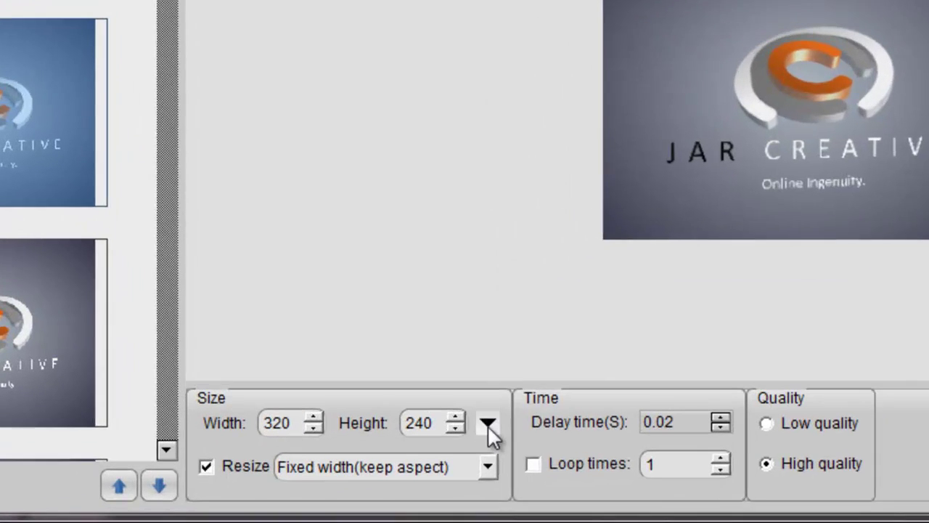
Keep fixed-width resizing at 320×240, set frame delay to 0.05, and preview the animation.
click(376, 466)
click(351, 490)
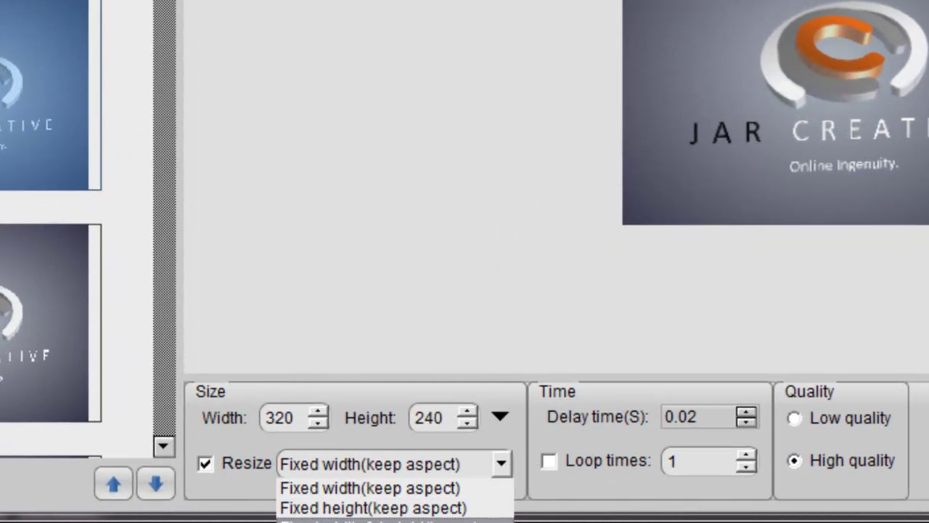
click(549, 435)
click(733, 417)
drag(699, 416, 687, 416)
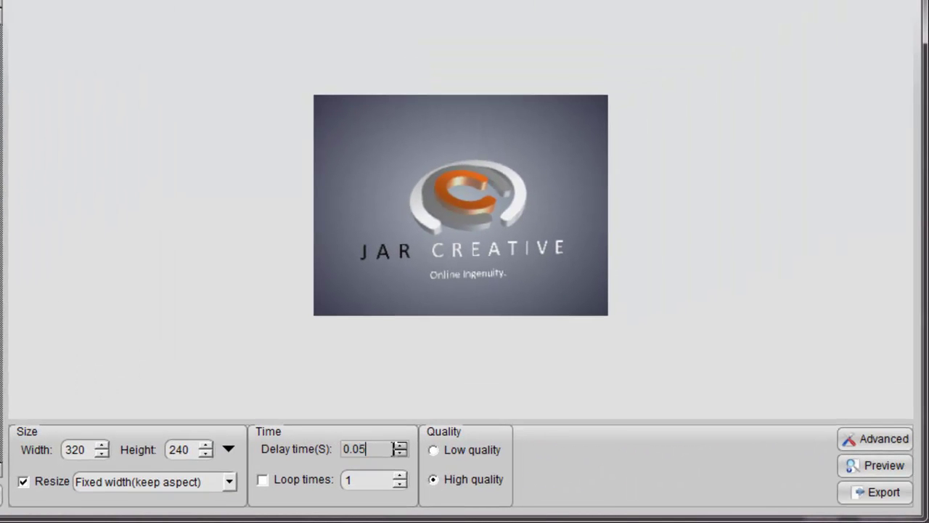
double_click(392, 448)
click(865, 468)
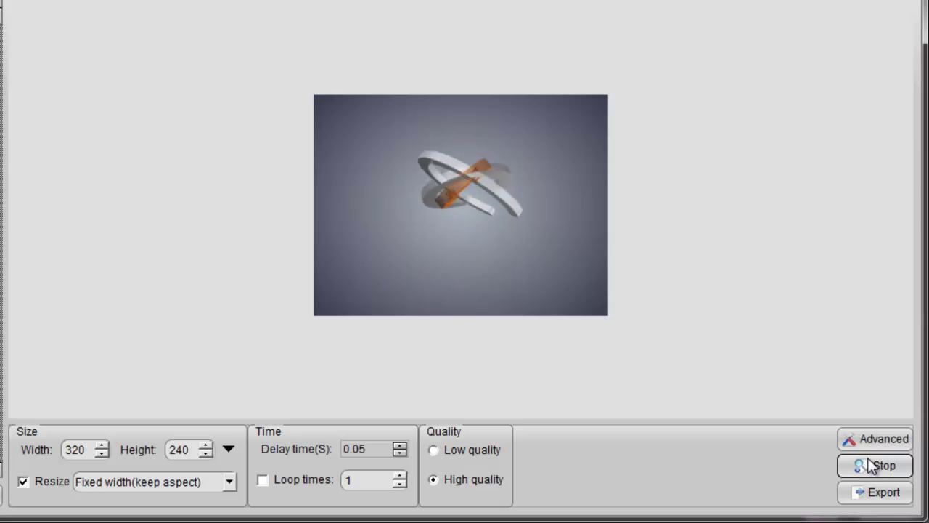
Set the GIF background to Nontransparency in the Advanced settings.
click(875, 439)
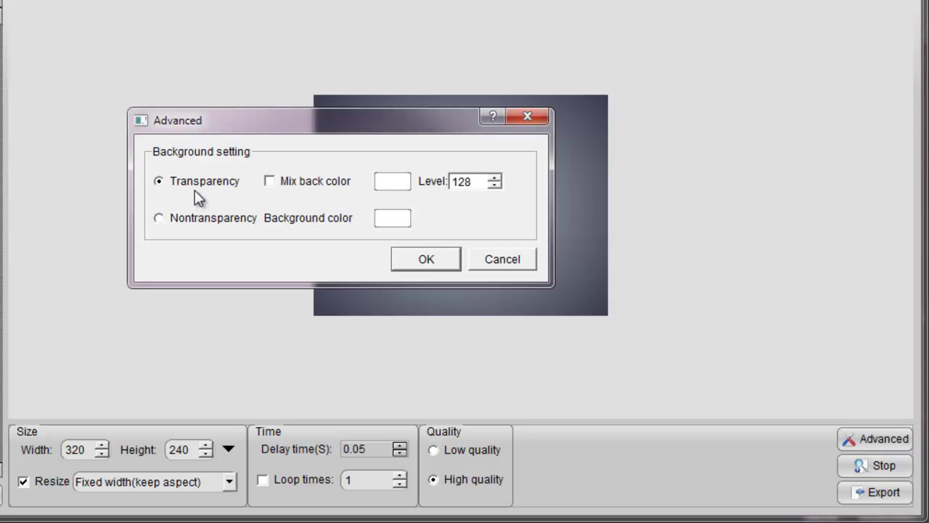
click(272, 181)
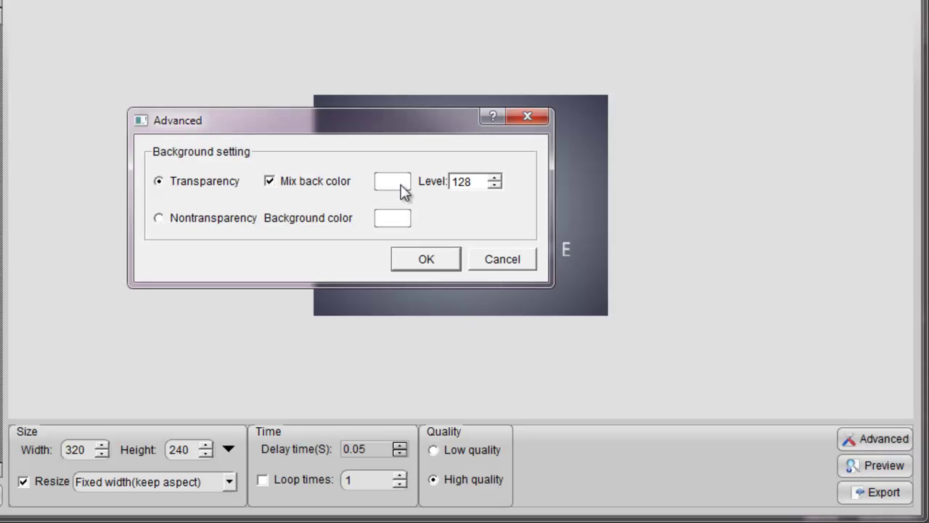
click(192, 222)
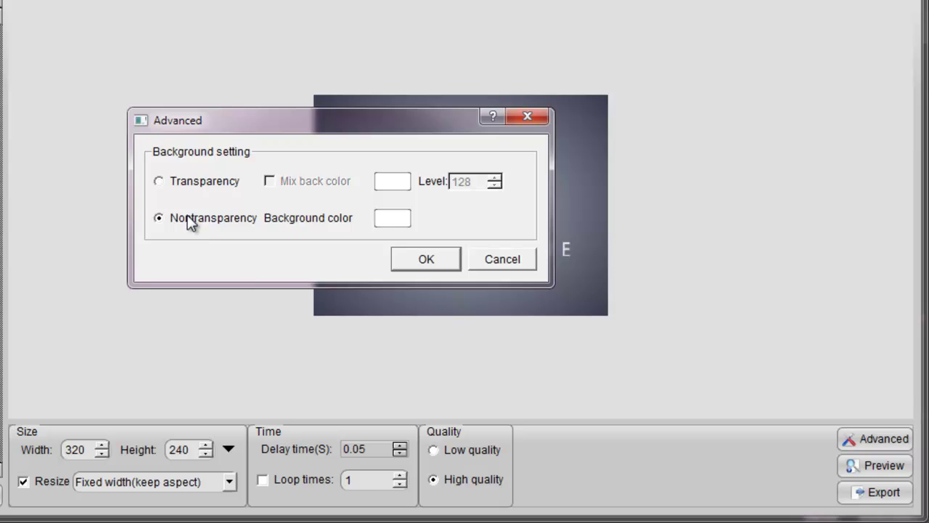
click(423, 255)
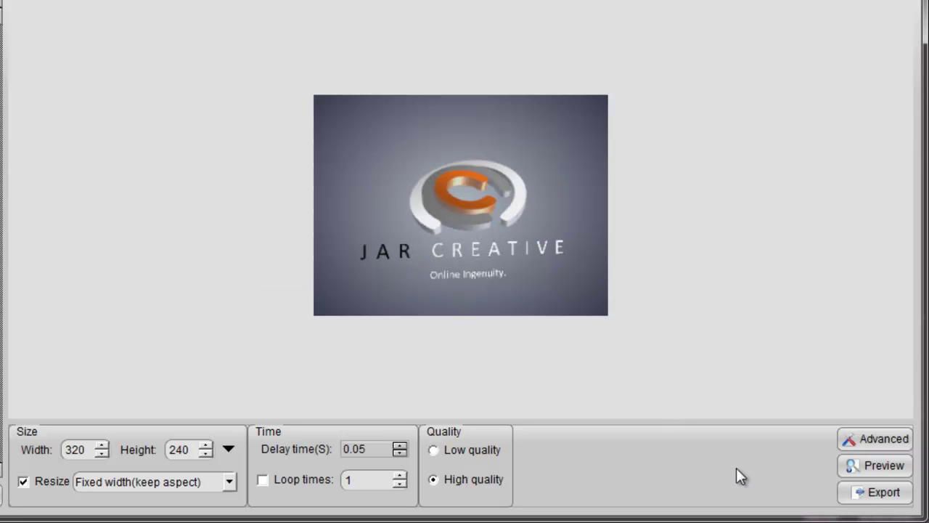
Export the animation as a GIF file named 123.
click(869, 494)
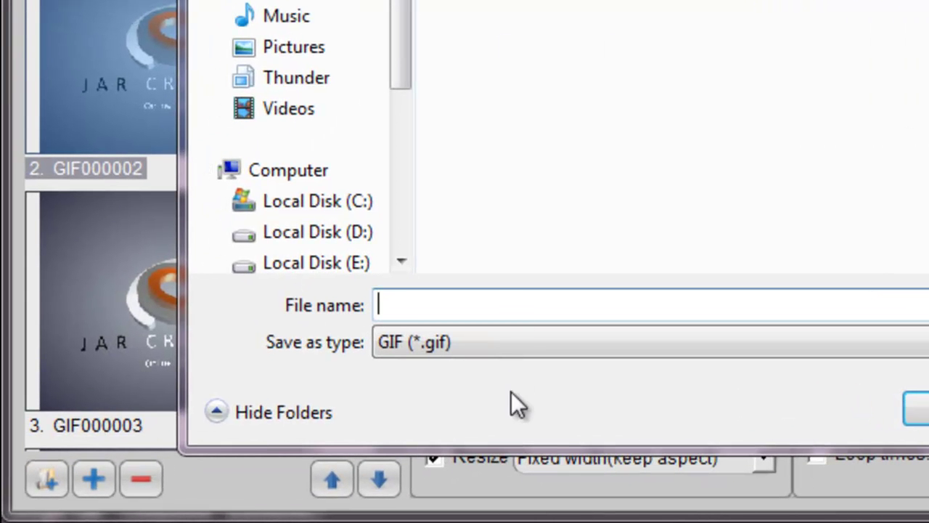
click(521, 343)
click(411, 308)
text(123)
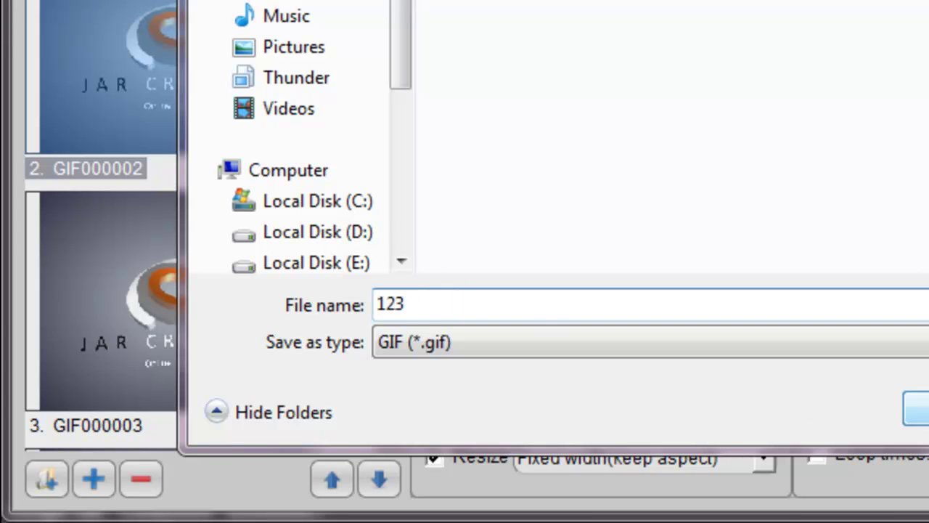
click(916, 408)
click(644, 67)
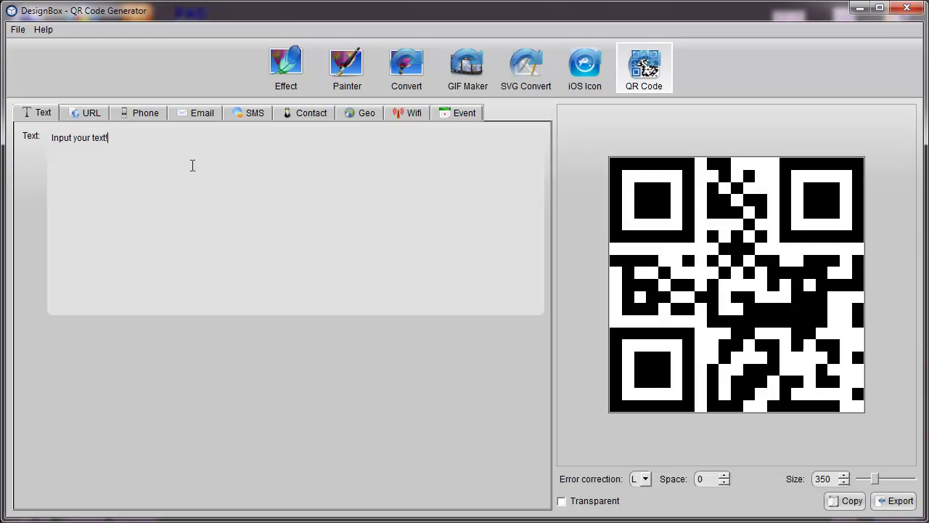
Encode 'aurora3d software' as a text QR code, then enter a presentation-3d.com web address for a URL code.
key(ctrl+a)
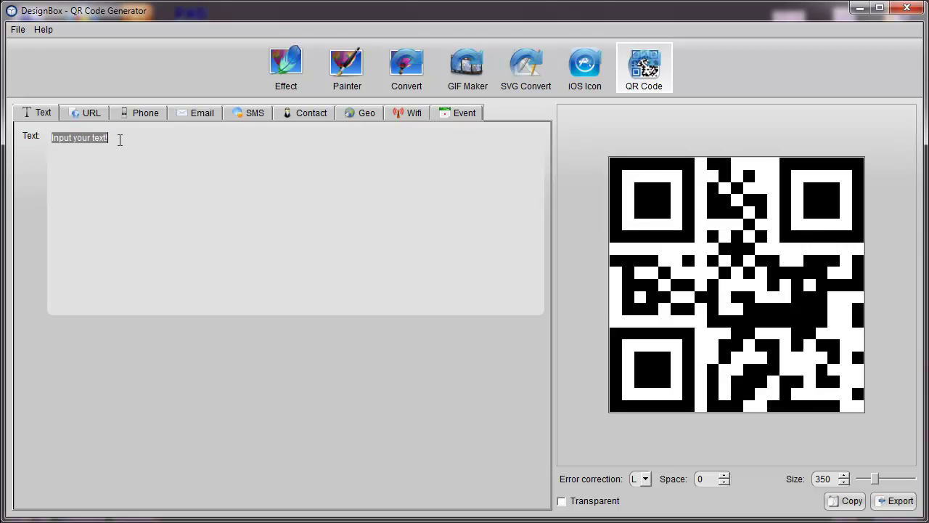
text(aurora3d software)
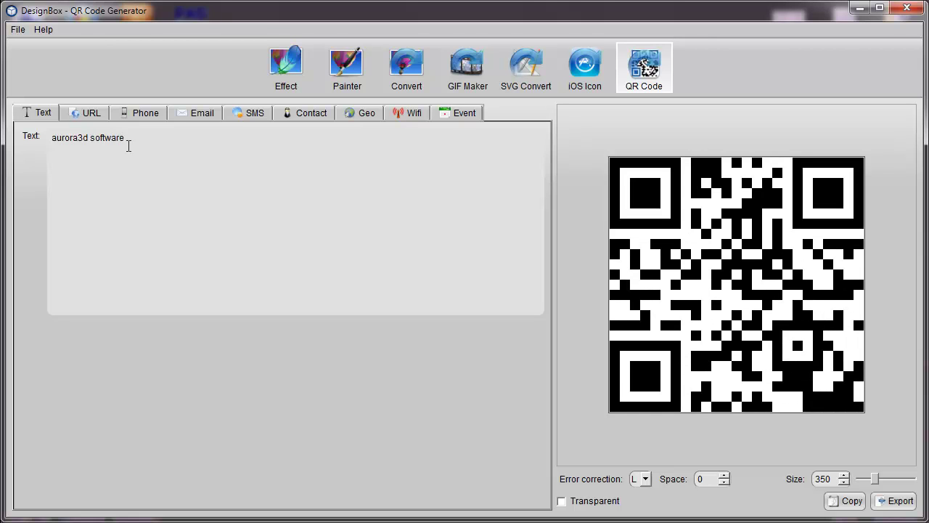
click(80, 111)
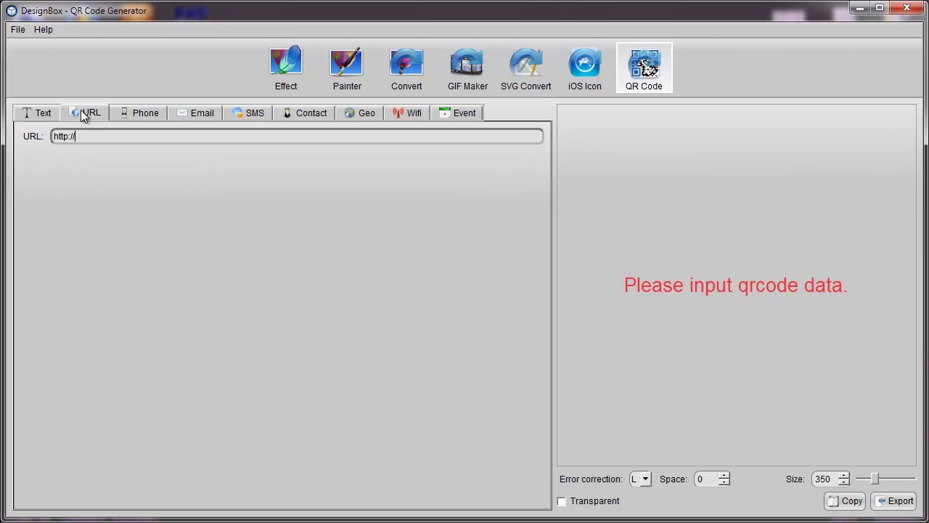
text(www)
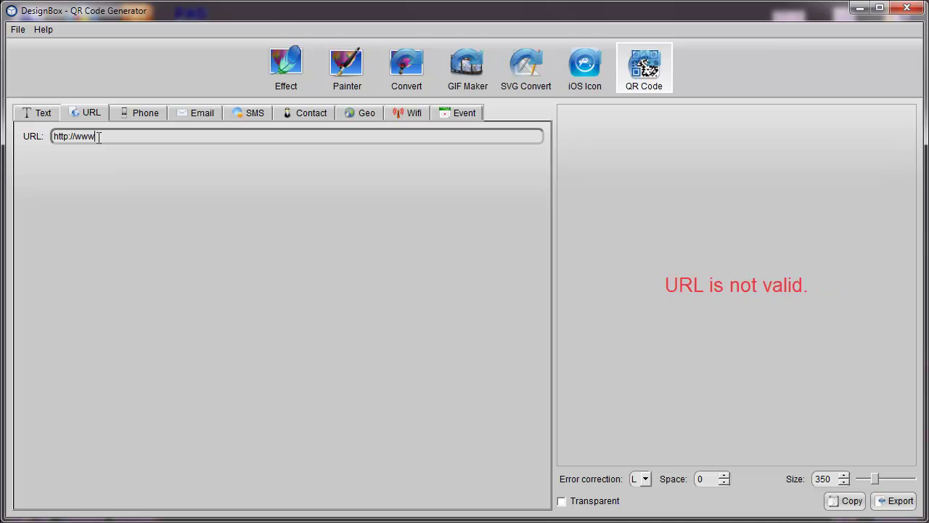
text(.prese)
text(nta)
text(tion-3d.com)
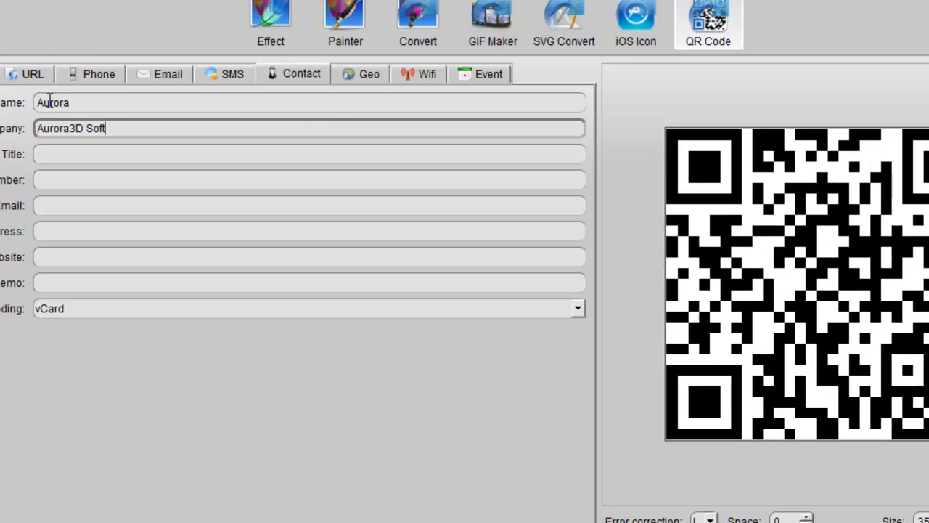
text(are)
Enter the title '3D Text Logo Maker' and the phone number, then enlarge the QR code.
key(Tab)
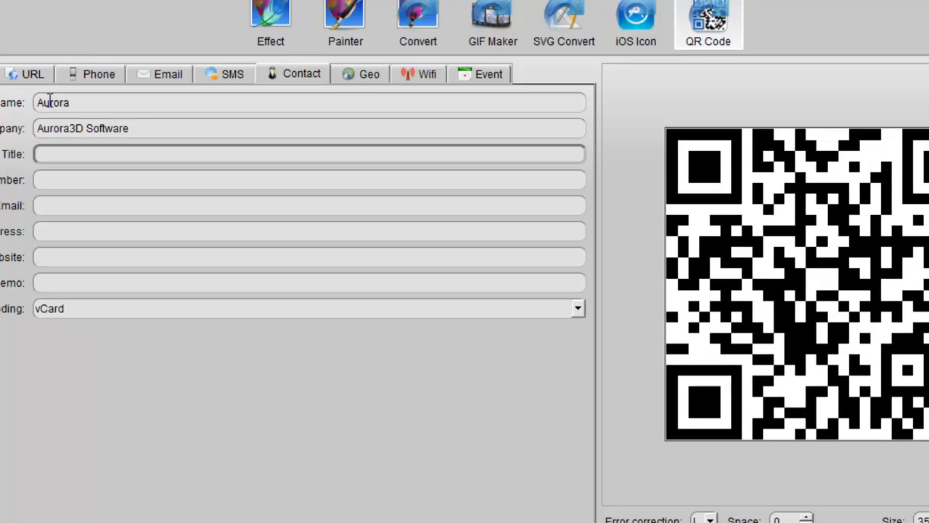
text(3)
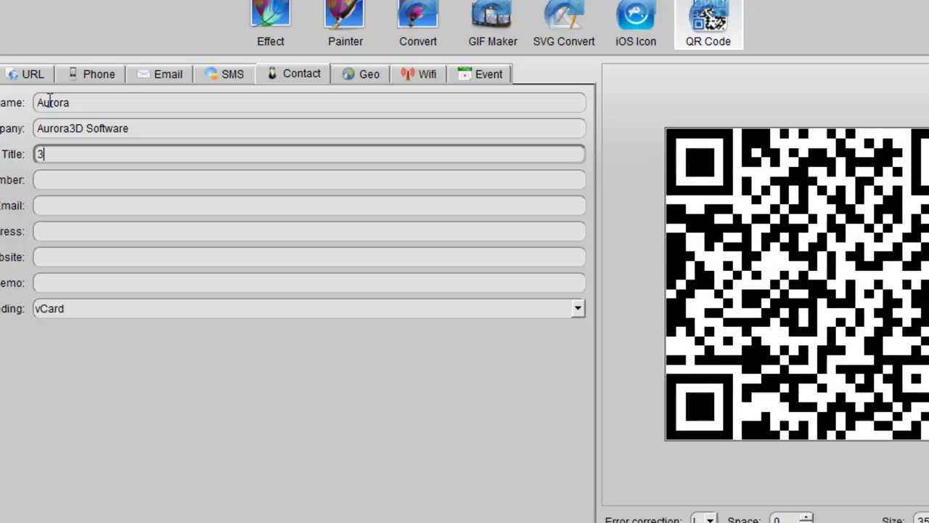
text(D Text Lo)
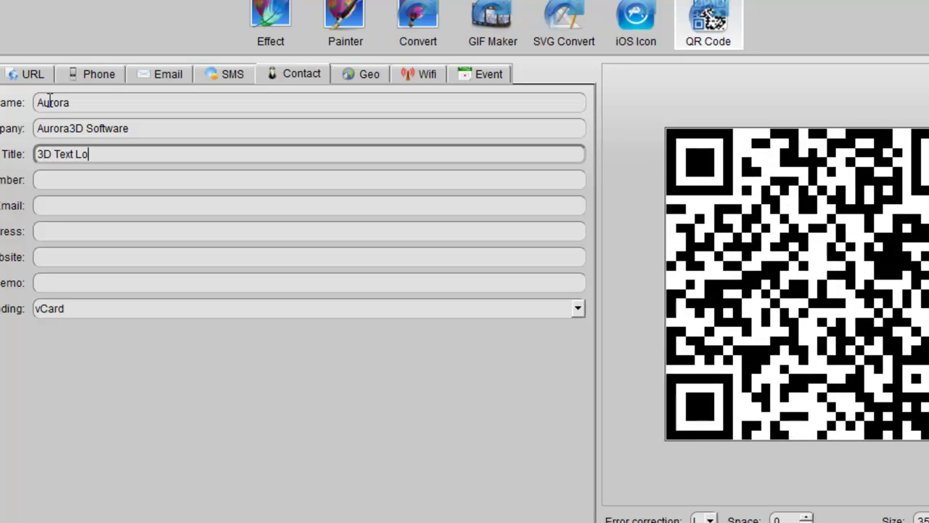
text(go Maker)
key(Tab)
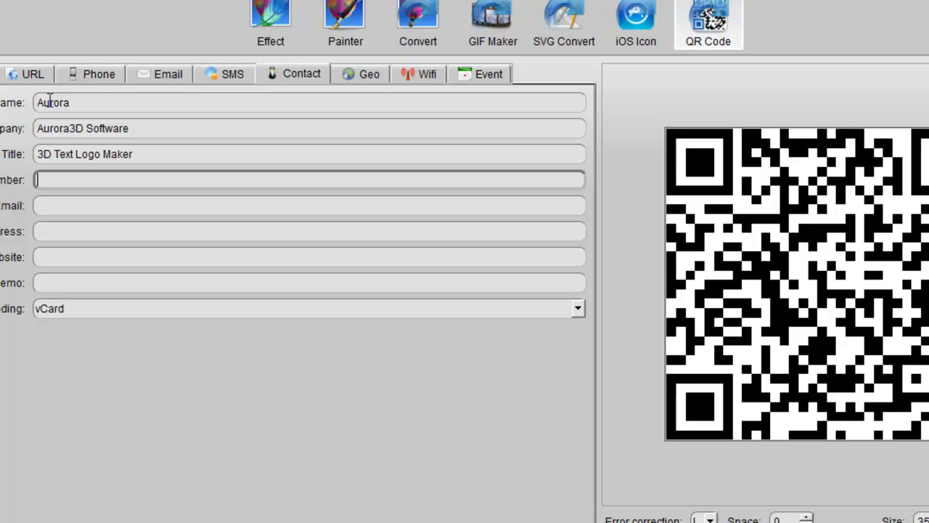
key(Tab)
mouse_move(867, 484)
mouse_down()
mouse_move(889, 484)
mouse_move(873, 483)
mouse_up()
Make the QR background transparent, keep error correction at L, and raise the margin to 11.
click(571, 510)
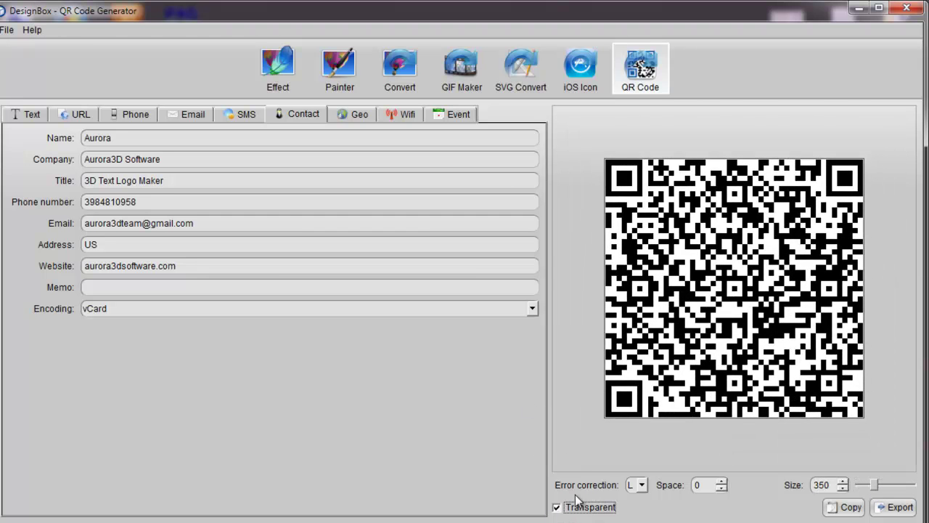
click(639, 485)
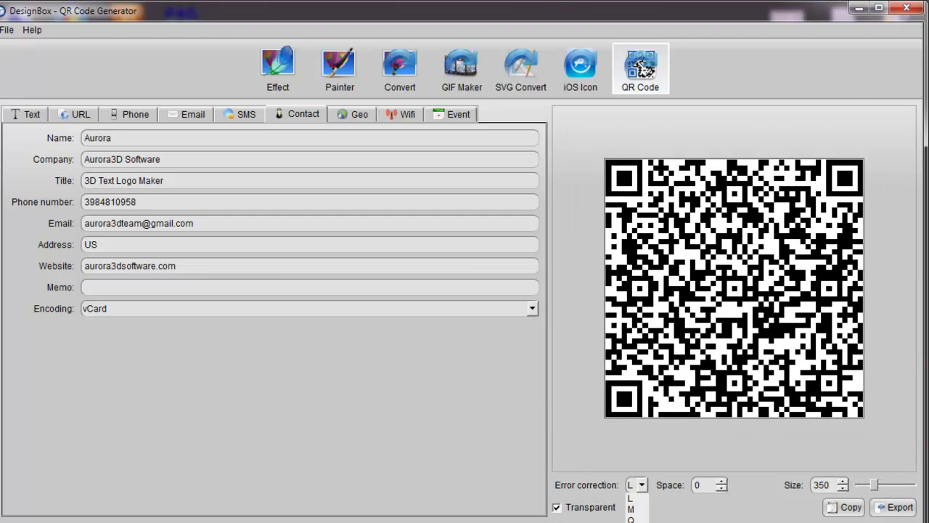
click(697, 484)
click(722, 481)
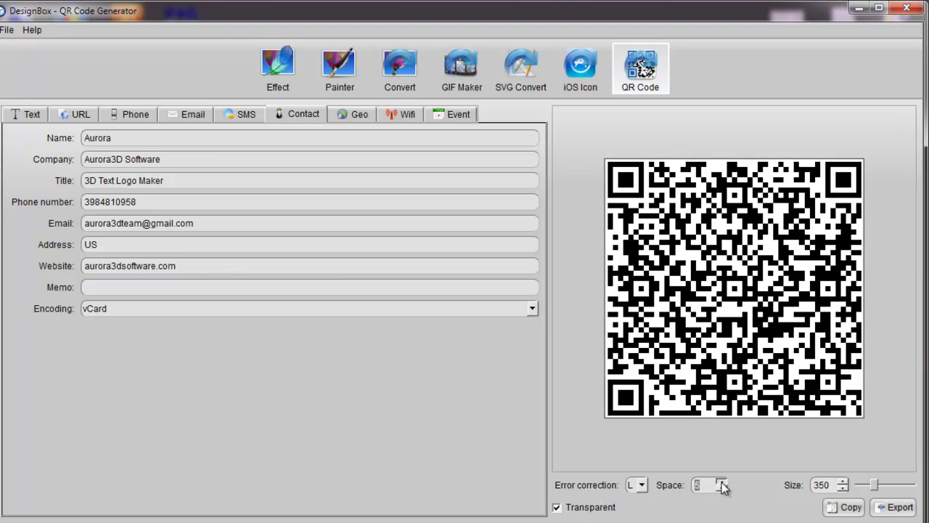
click(721, 481)
click(721, 481)
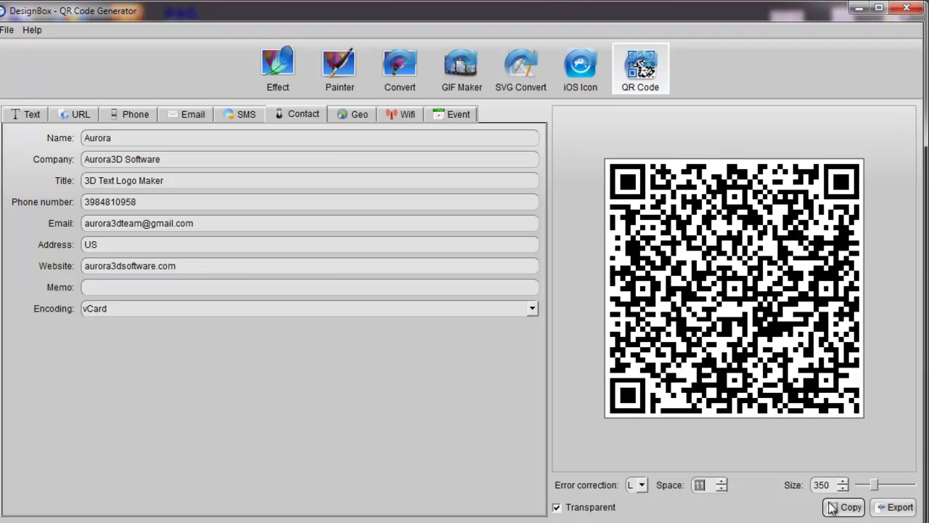
Copy the QR code to the clipboard and start exporting it as an image.
click(854, 512)
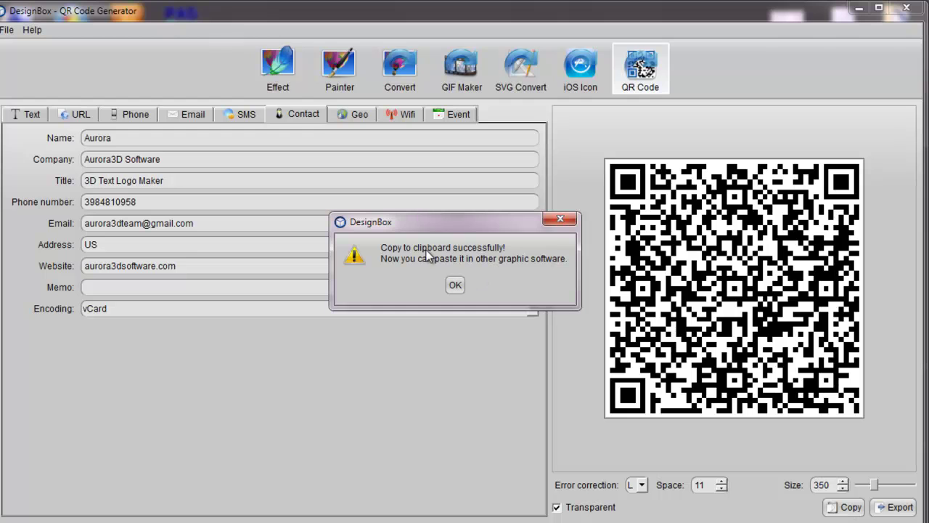
click(455, 285)
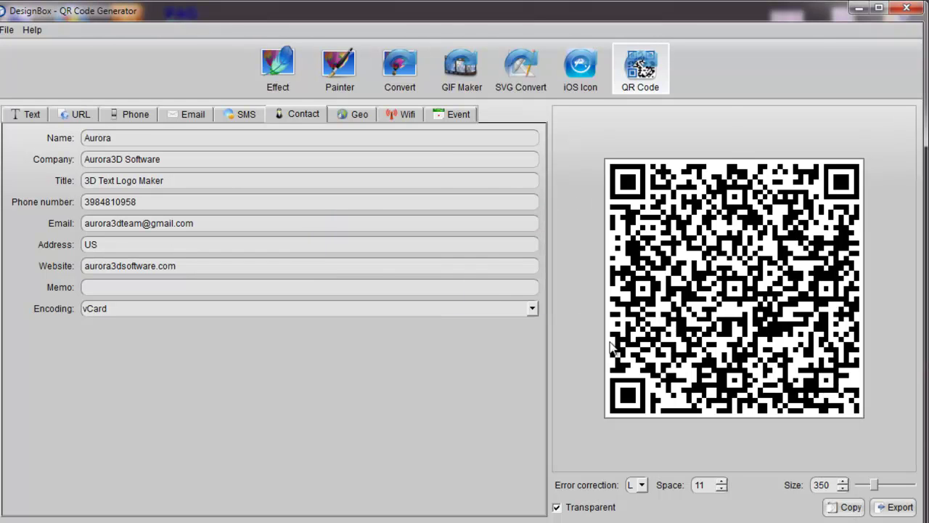
click(895, 506)
Look over the image formats, then cancel the QR code export without saving.
click(400, 460)
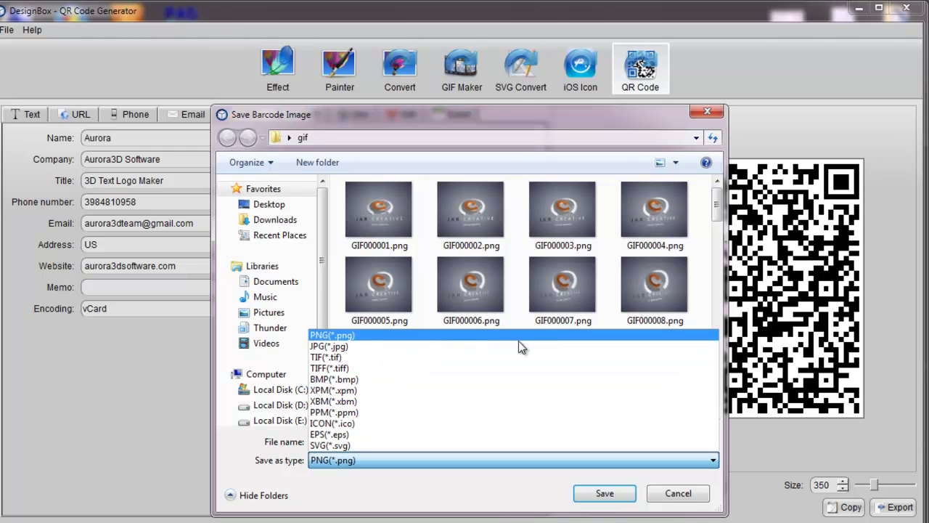
click(693, 500)
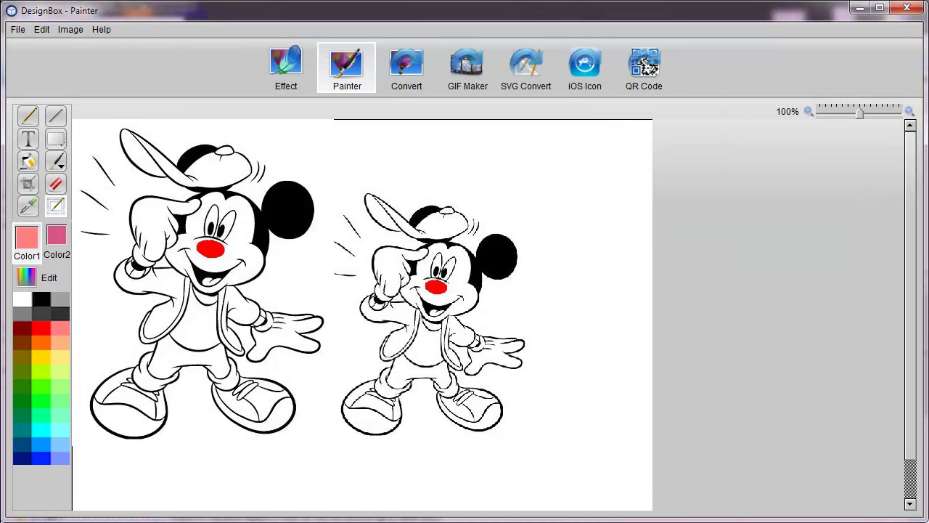
Choose the Circle shape with the outline unchanged and a solid colour fill.
click(58, 142)
click(70, 176)
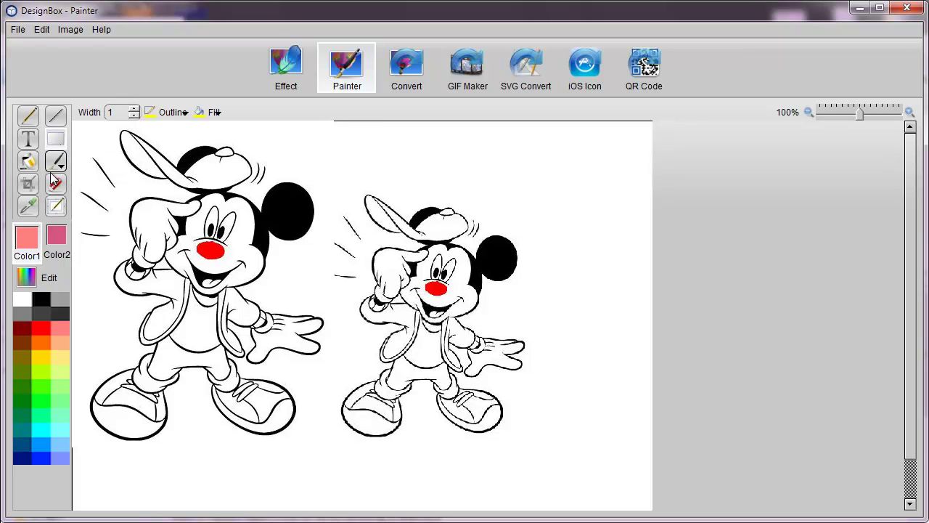
click(178, 112)
click(190, 129)
click(217, 113)
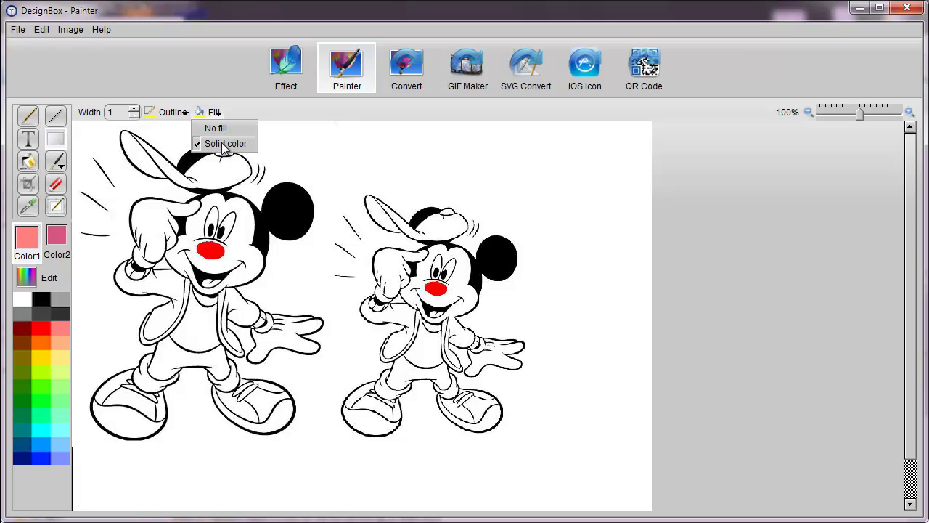
click(225, 141)
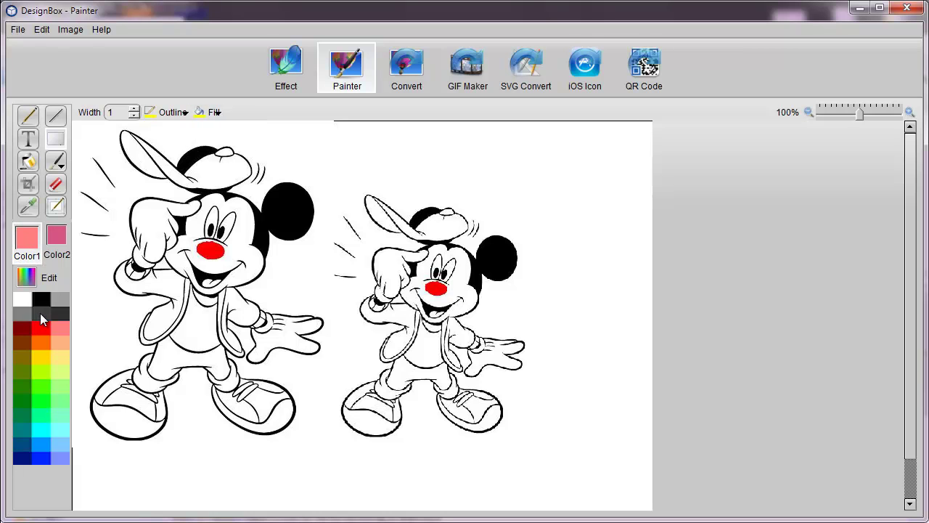
Pick black from the palette and fill the larger Mickey's nose black.
click(40, 313)
click(41, 298)
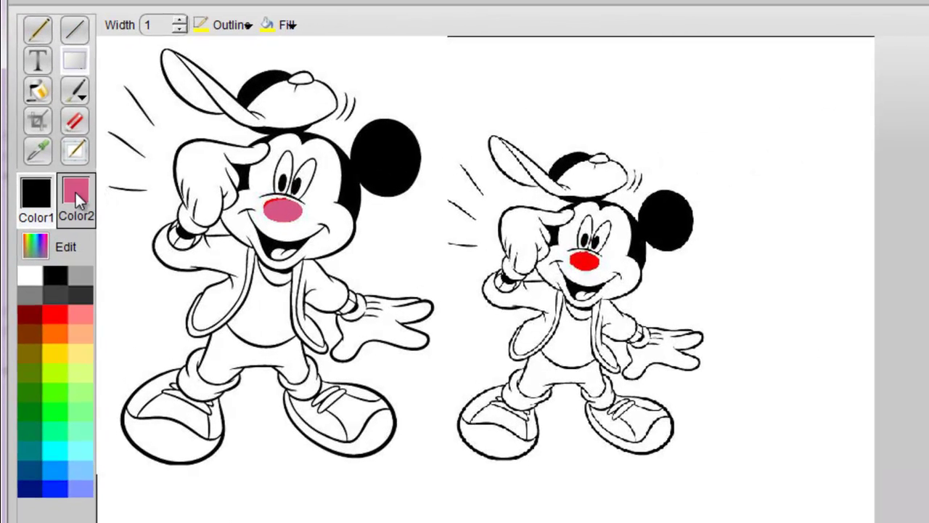
click(56, 235)
click(55, 294)
key(p)
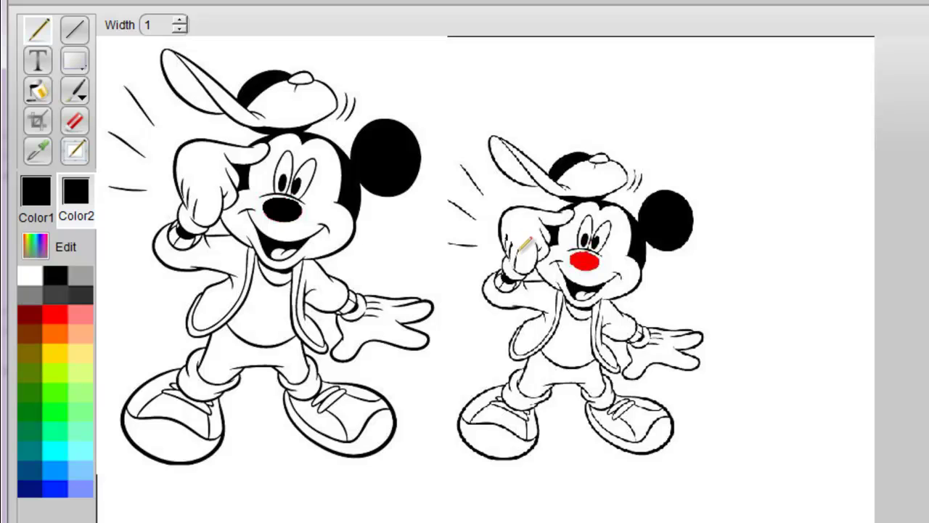
Erase at width 4 with white Color2 over the small Mickey's hand and cap motion lines.
click(75, 122)
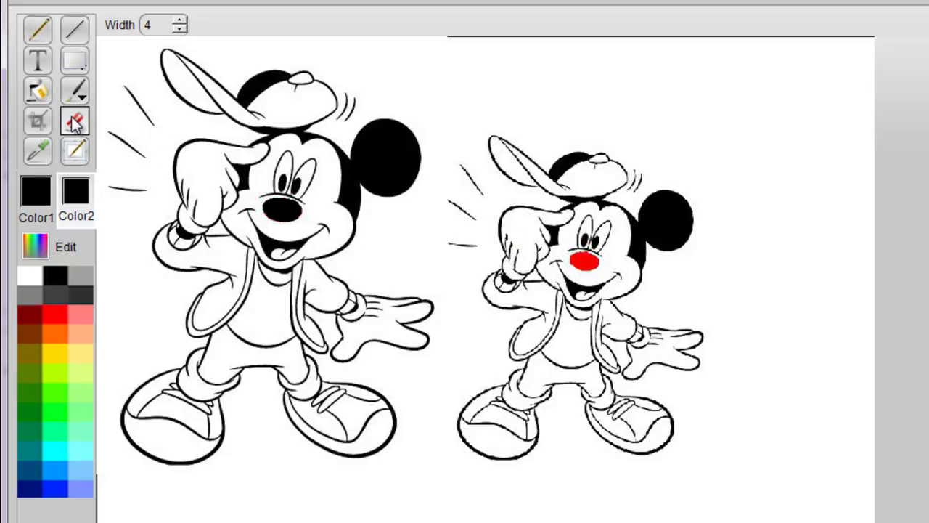
drag(517, 243, 510, 256)
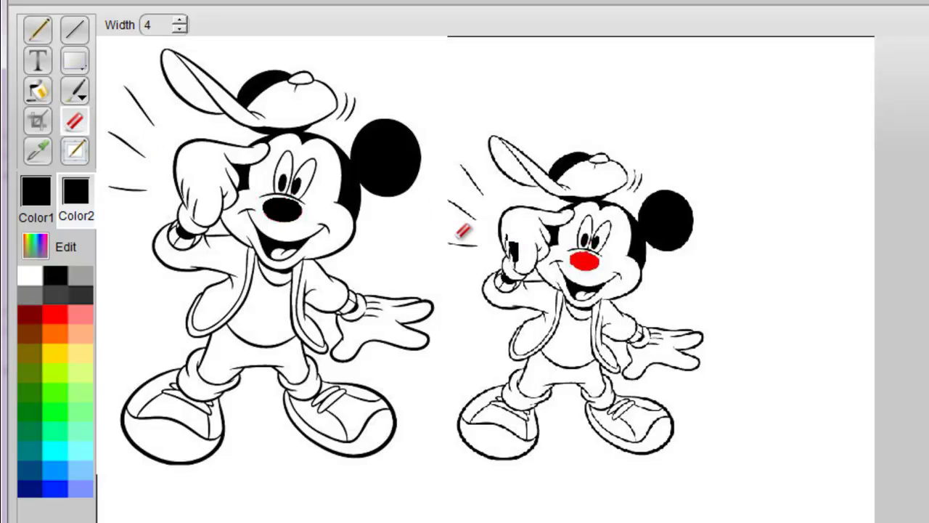
click(29, 274)
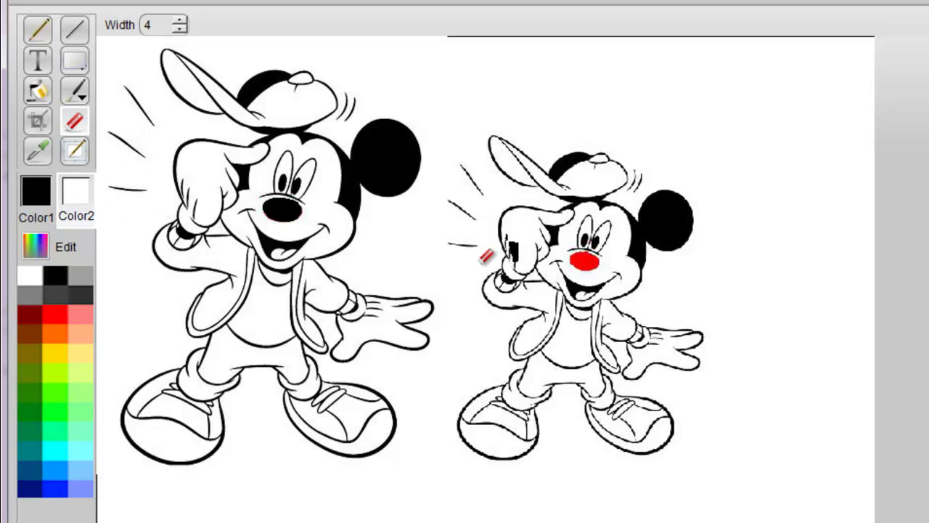
drag(526, 250, 509, 233)
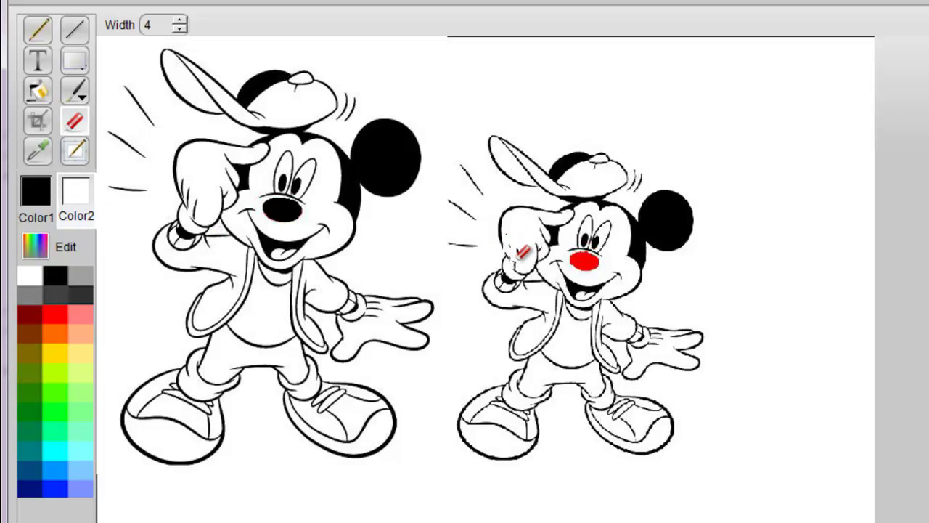
mouse_move(462, 152)
mouse_down()
mouse_move(489, 183)
mouse_move(451, 238)
mouse_up()
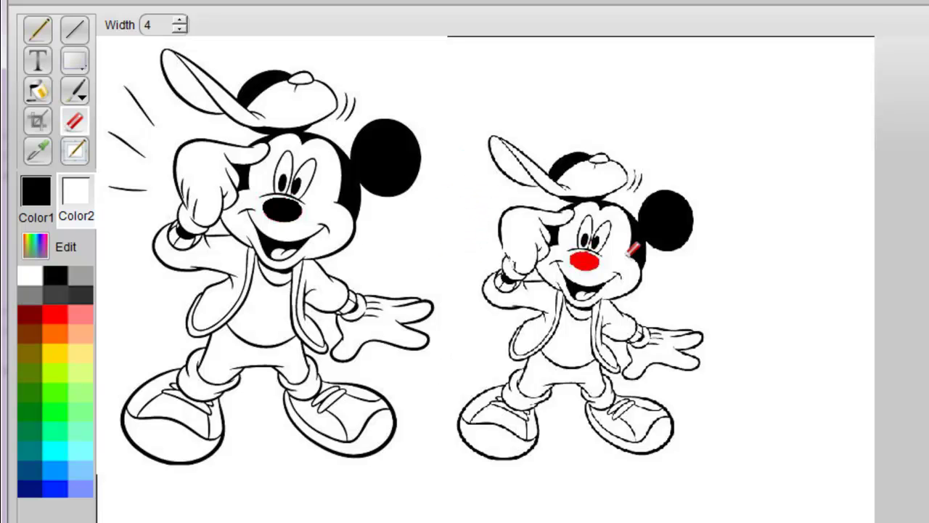
drag(638, 165, 638, 185)
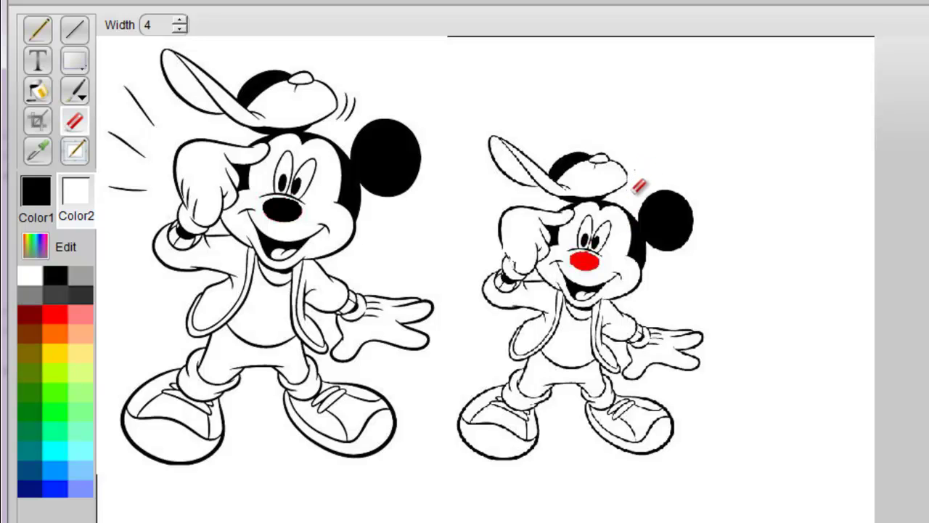
Place the text 'MICKEY MOUSE' above the smaller Mickey and enlarge its box.
click(30, 63)
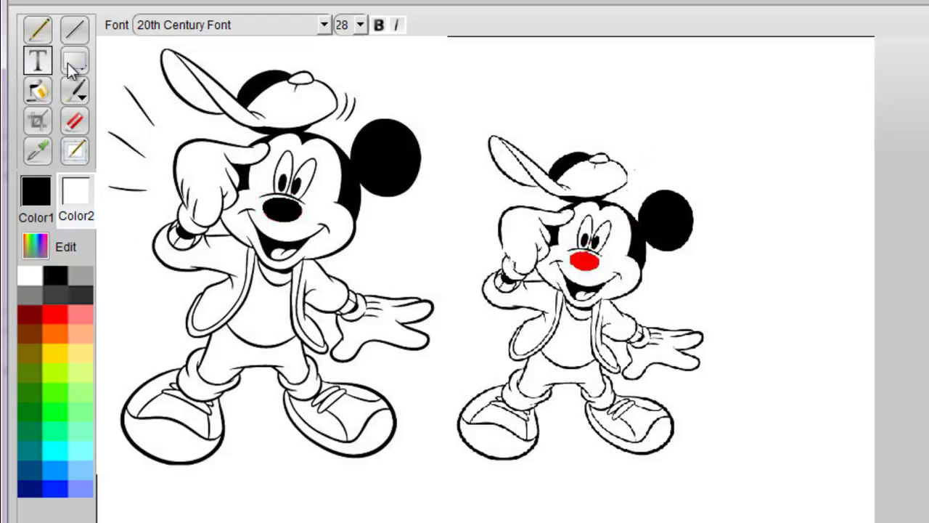
click(643, 90)
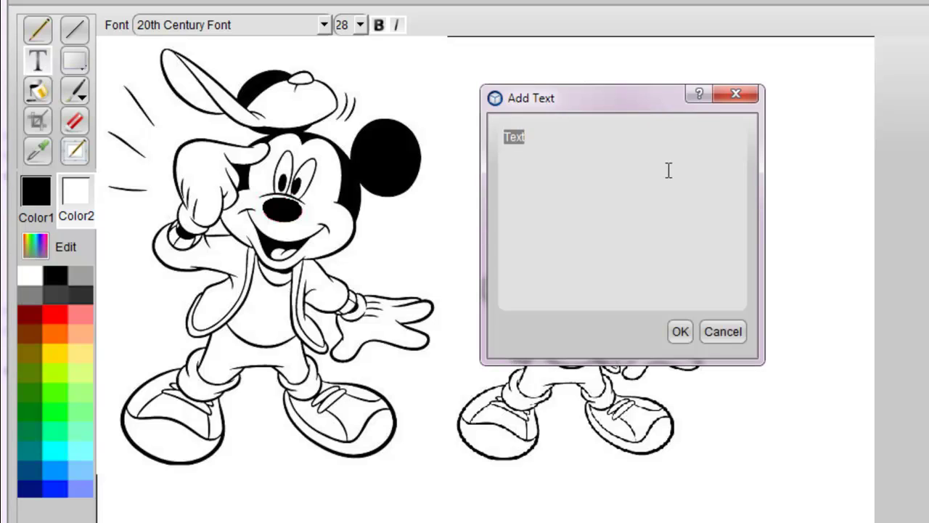
text(MICKEY MO)
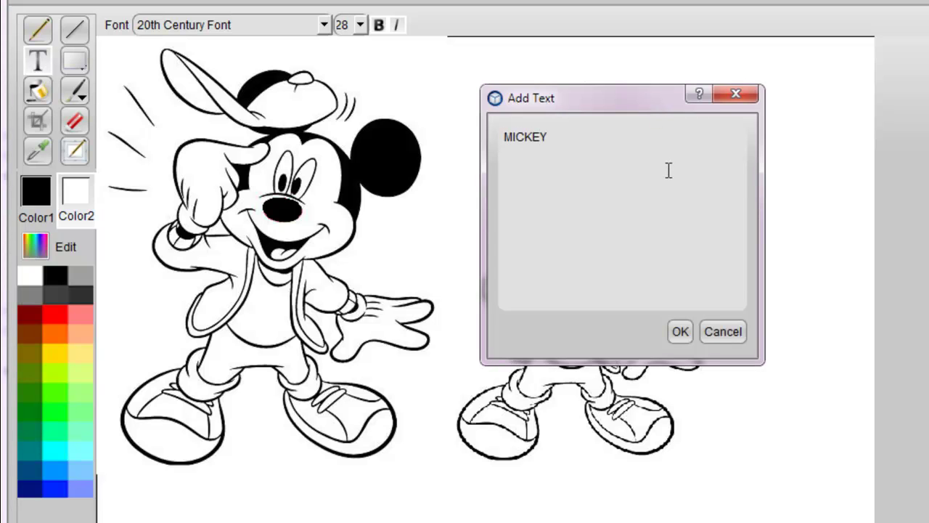
text(USE)
click(680, 331)
drag(752, 109, 717, 108)
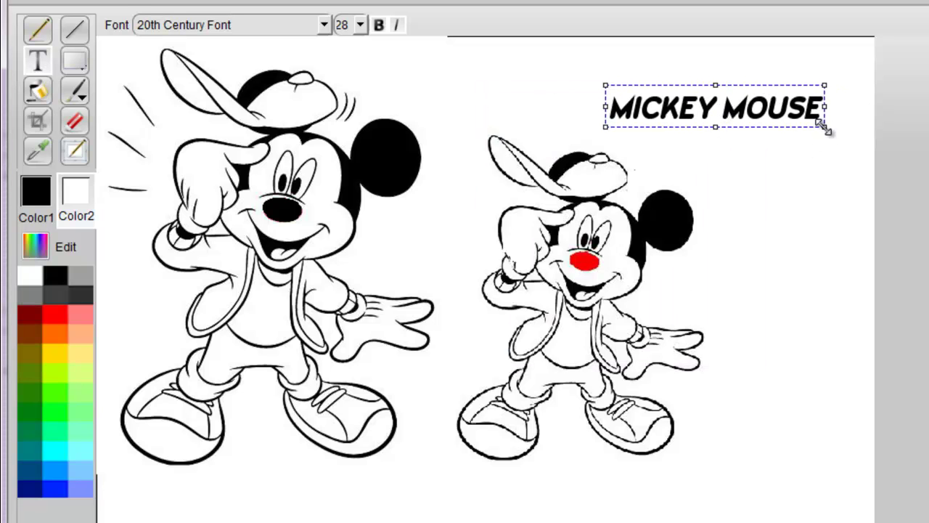
drag(826, 129, 853, 146)
Set the title to font size 36, widen and reposition it, and commit it.
click(361, 29)
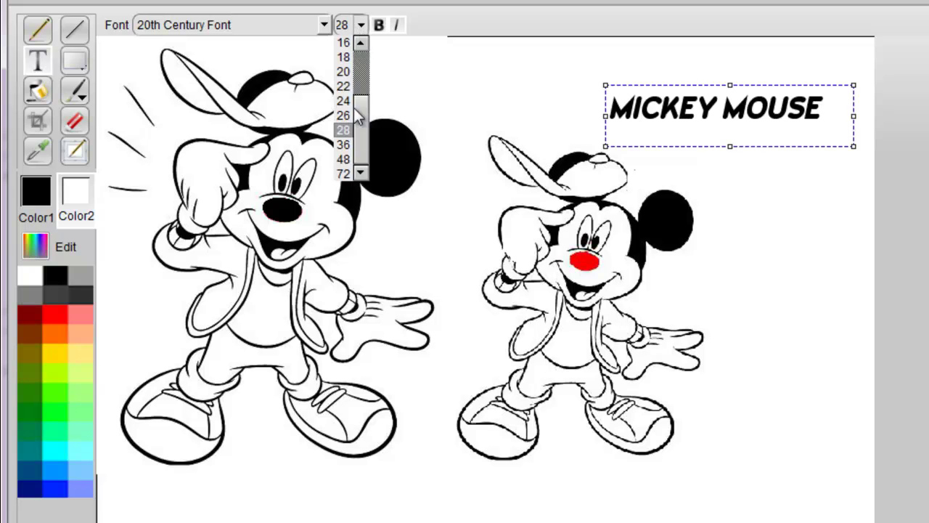
click(347, 143)
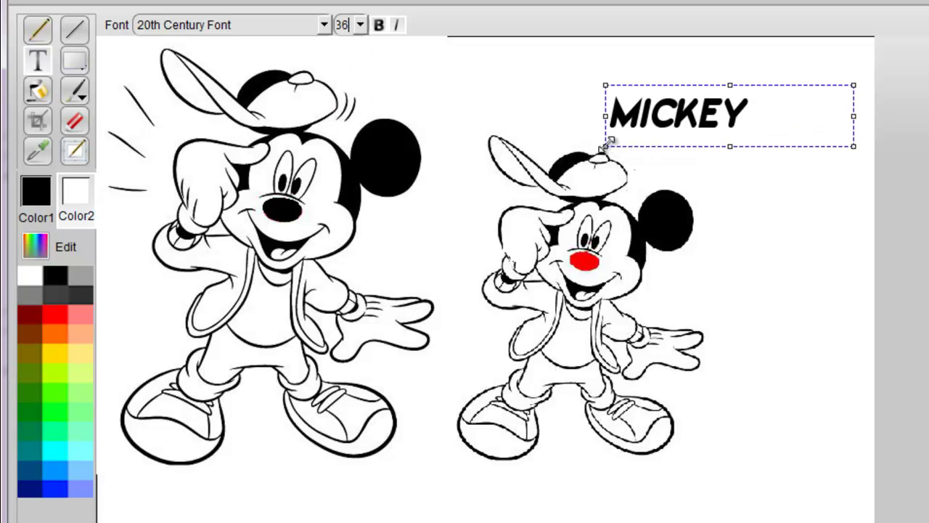
drag(607, 142, 521, 138)
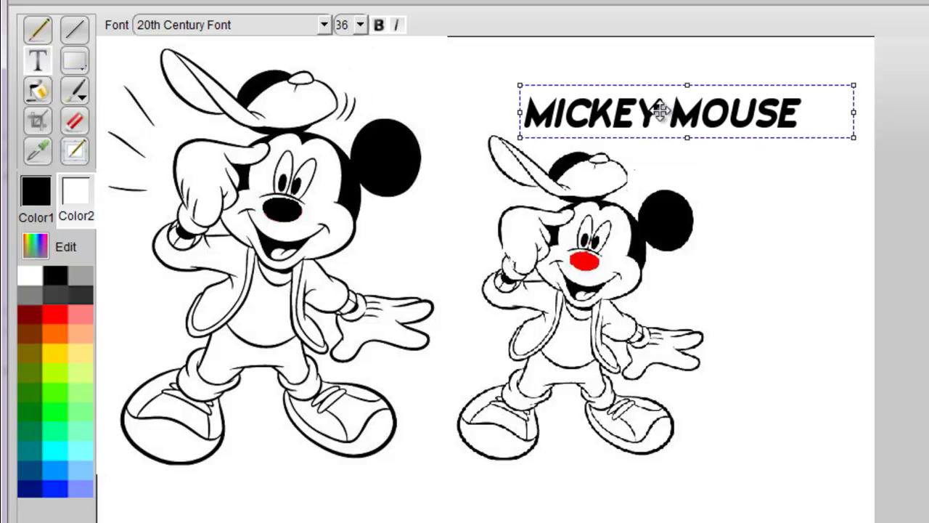
mouse_move(656, 109)
mouse_down()
mouse_move(622, 97)
mouse_move(683, 90)
mouse_up()
click(777, 177)
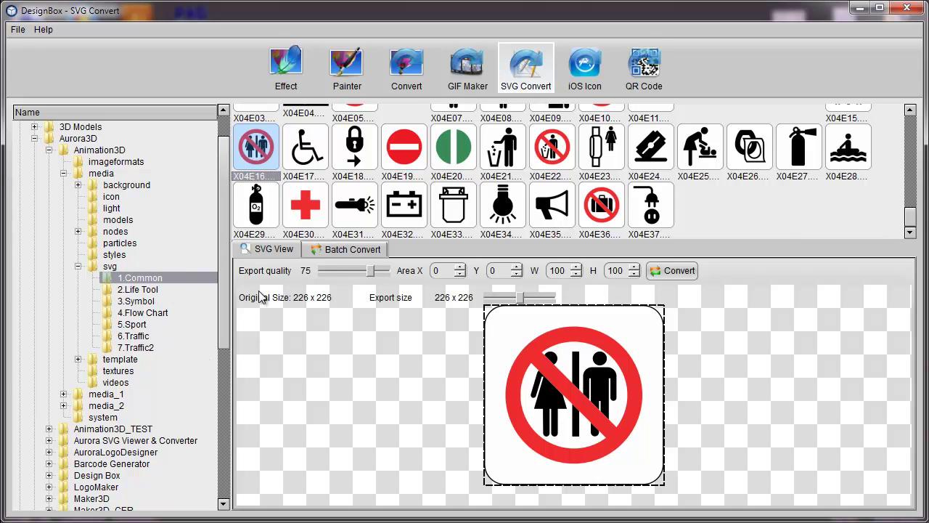
Select the X05C14 Danger sign in 3.Symbol, enlarge its export size, and set quality near 85.
key(Down)
click(149, 301)
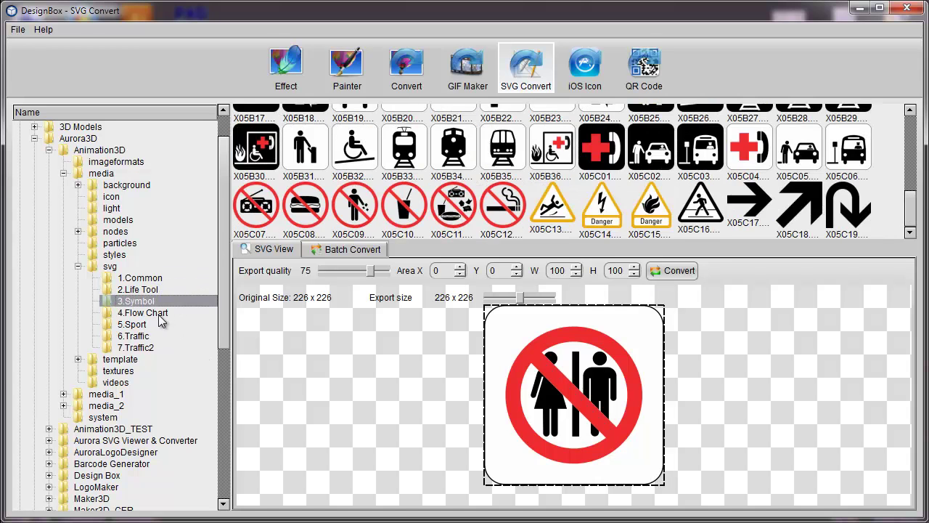
mouse_move(911, 211)
mouse_down()
mouse_move(912, 151)
mouse_move(911, 210)
mouse_up()
click(552, 207)
click(602, 211)
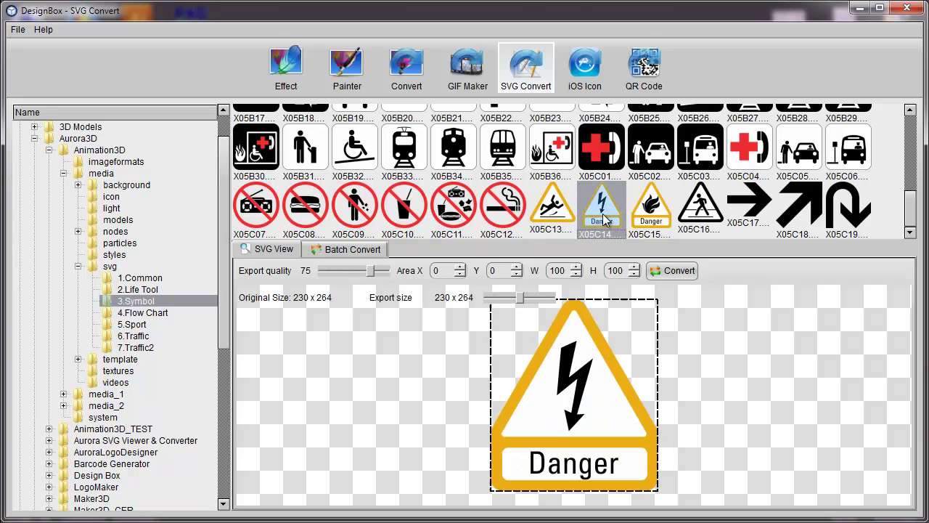
scroll(601, 413, up, 2)
scroll(602, 411, down, 1)
scroll(602, 411, down, 1)
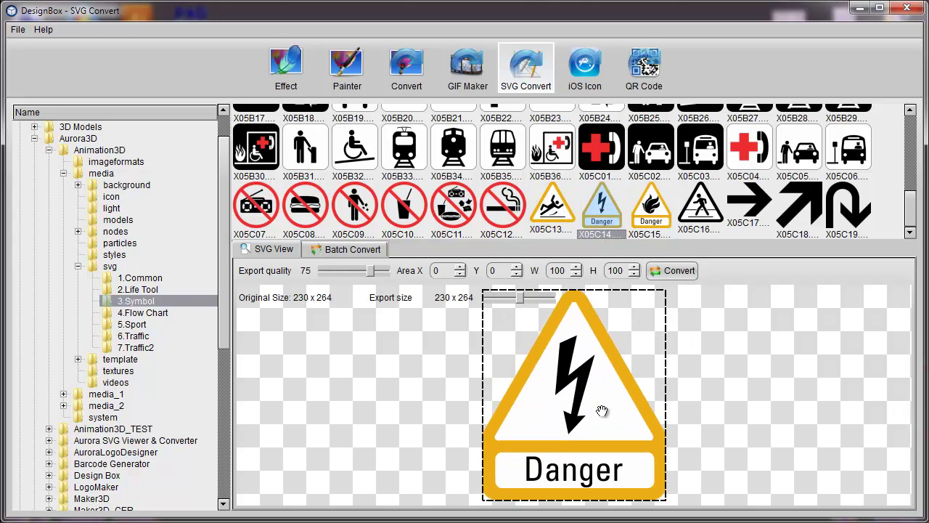
drag(520, 297, 526, 299)
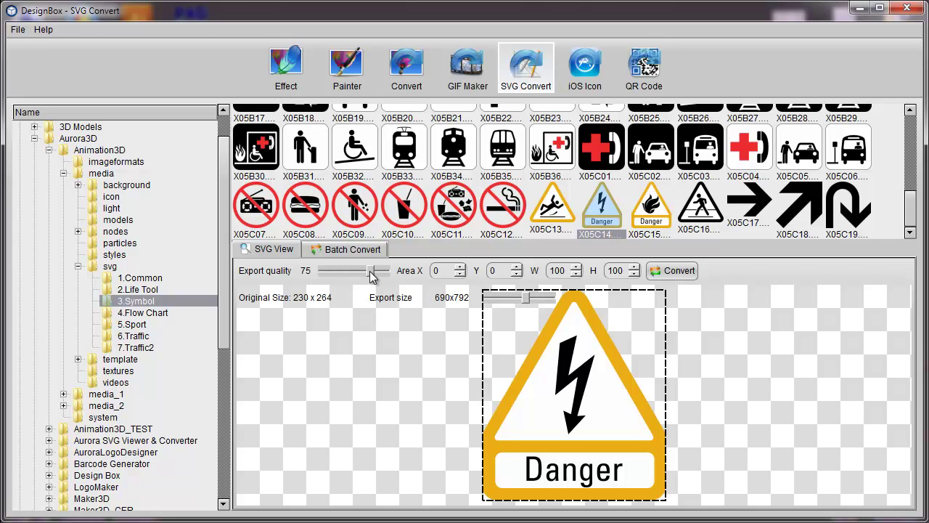
drag(369, 271, 377, 272)
Set the export area spin boxes to X 10, Y 13, W 80, H 62.
scroll(445, 270, up, 5)
scroll(444, 270, up, 5)
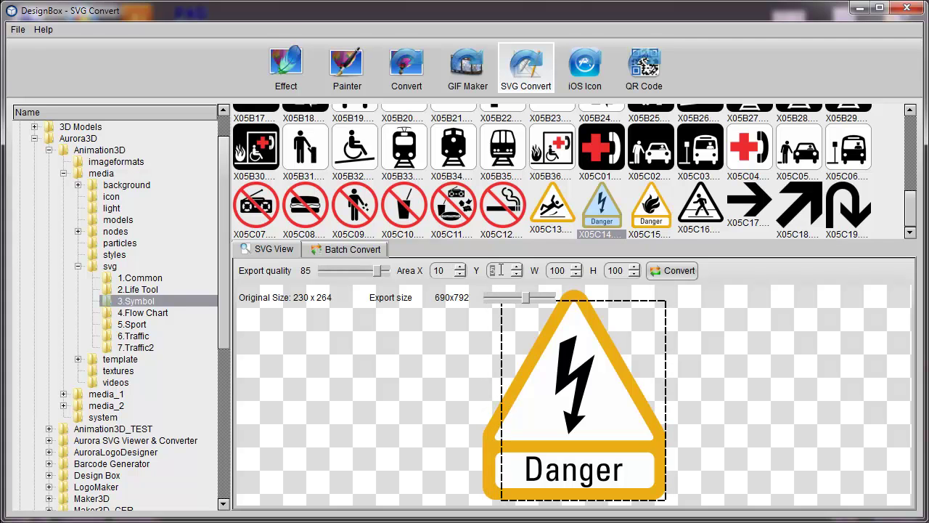
scroll(500, 270, up, 3)
scroll(501, 270, up, 2)
scroll(565, 270, down, 7)
scroll(565, 269, down, 4)
scroll(565, 269, down, 3)
click(622, 270)
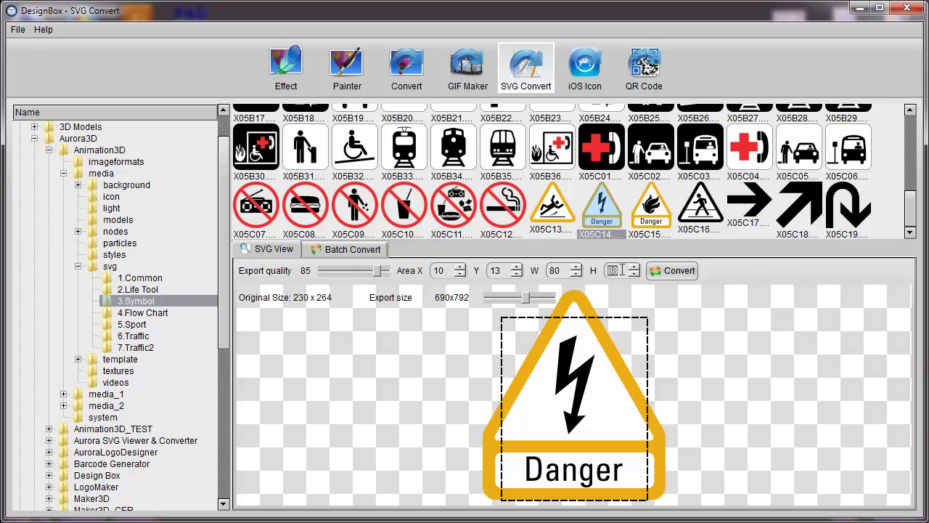
scroll(621, 270, down, 5)
scroll(622, 270, down, 5)
scroll(622, 270, down, 4)
scroll(622, 270, down, 5)
click(678, 272)
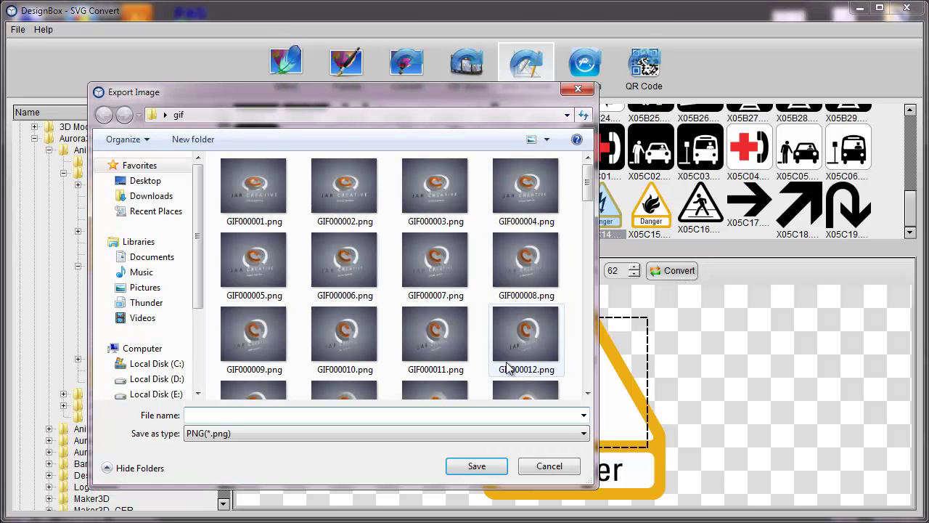
click(498, 433)
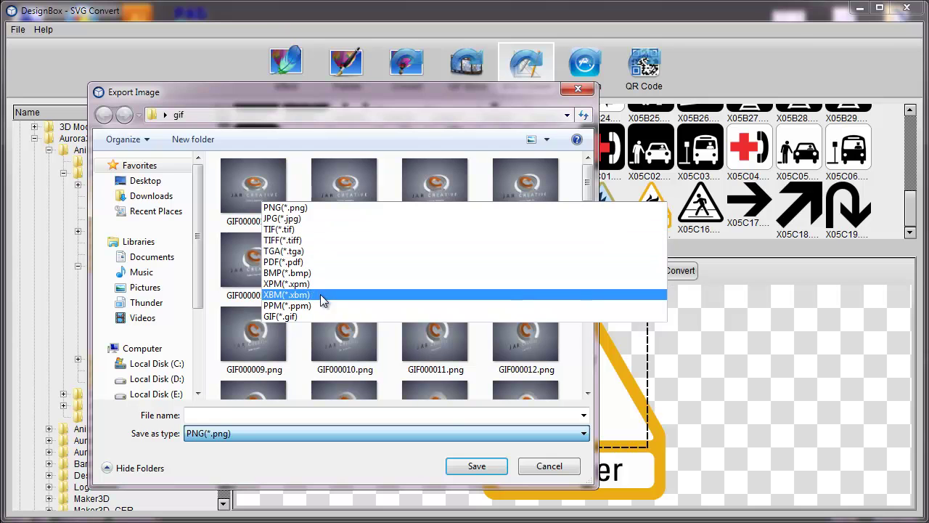
click(562, 478)
click(549, 466)
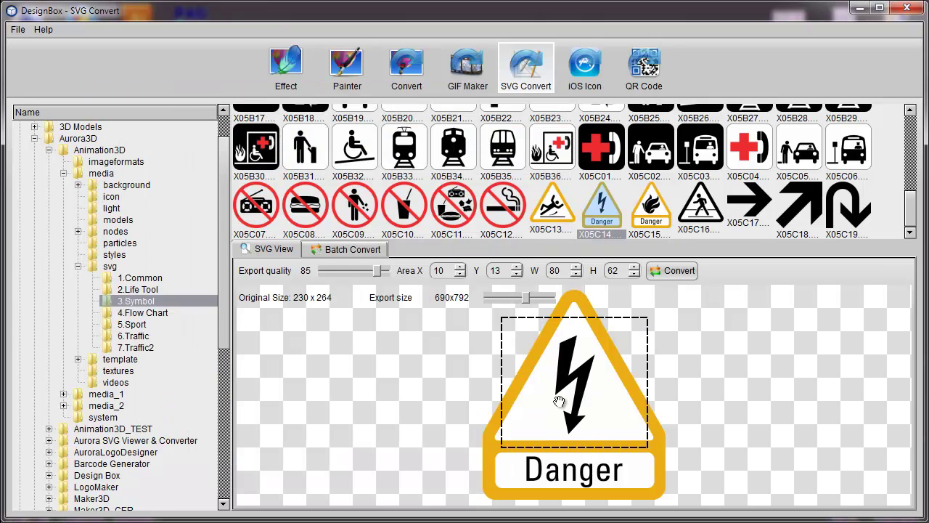
Add X04A01–X04A09 from Animation3D\media\svg\1.Common to the Batch Convert list.
click(345, 251)
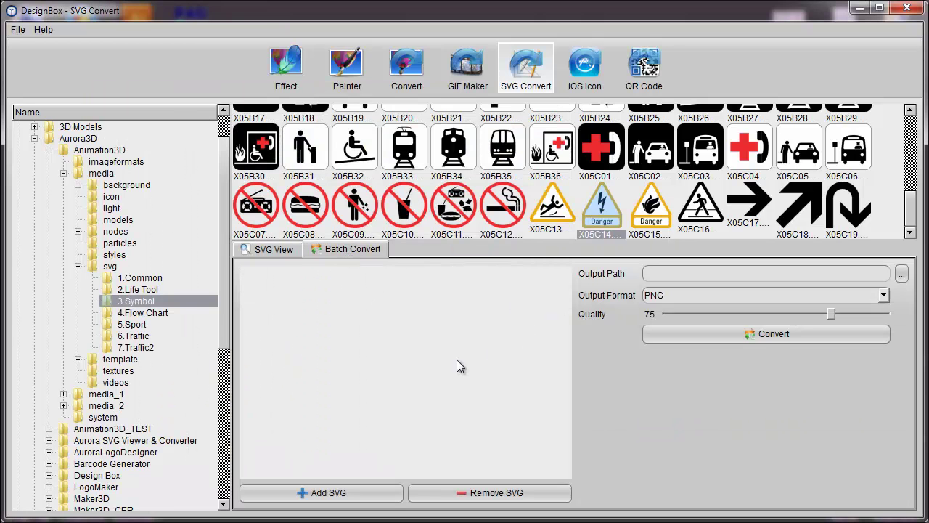
click(359, 492)
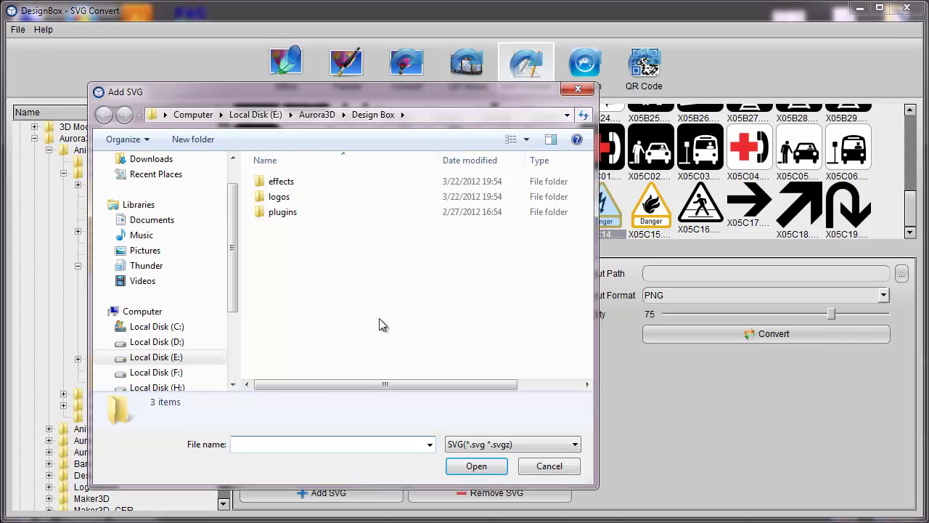
click(319, 114)
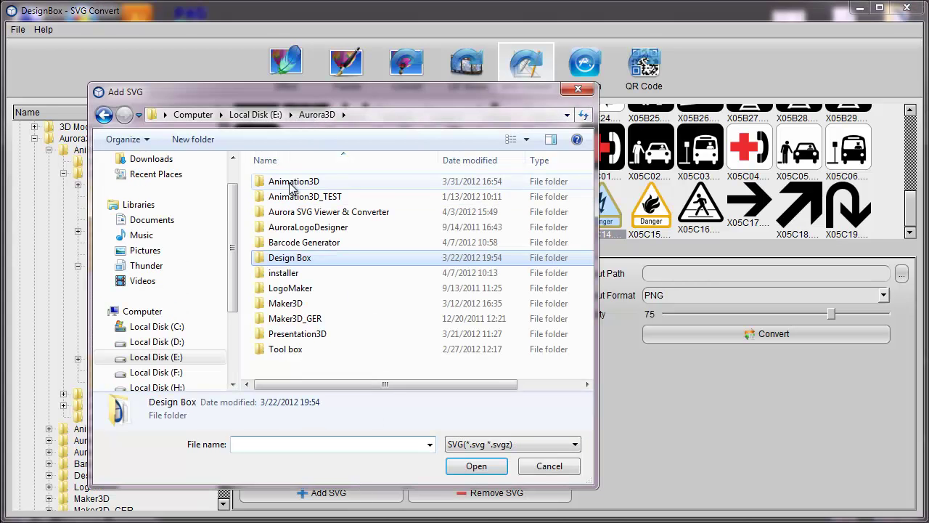
double_click(290, 183)
double_click(290, 197)
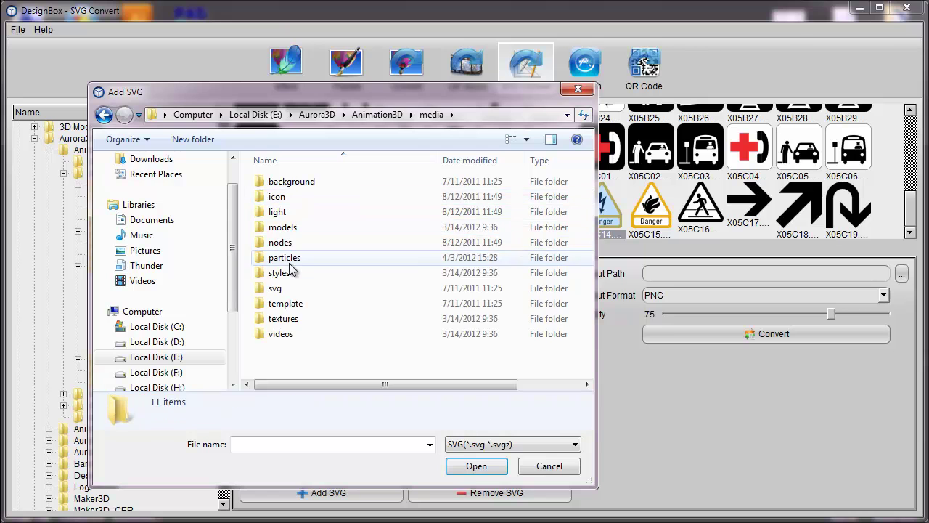
double_click(286, 288)
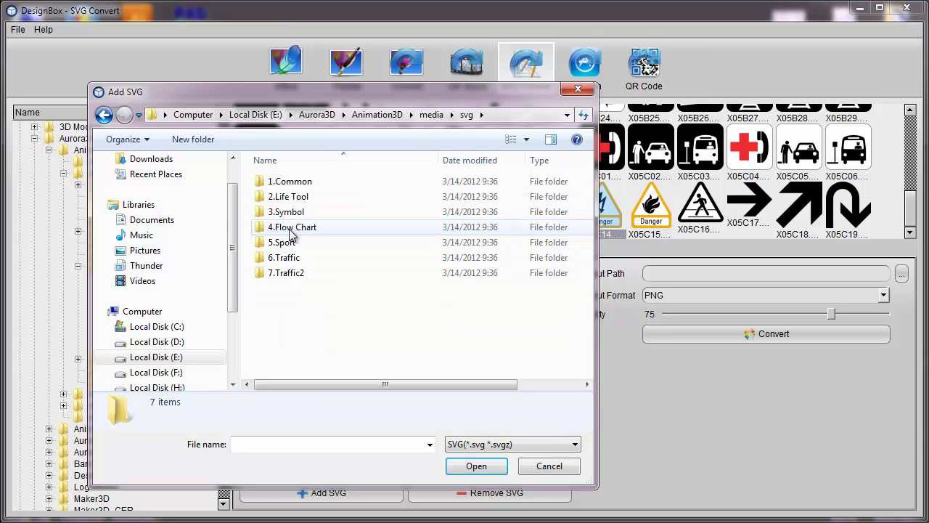
double_click(291, 183)
click(290, 182)
shift+click(305, 303)
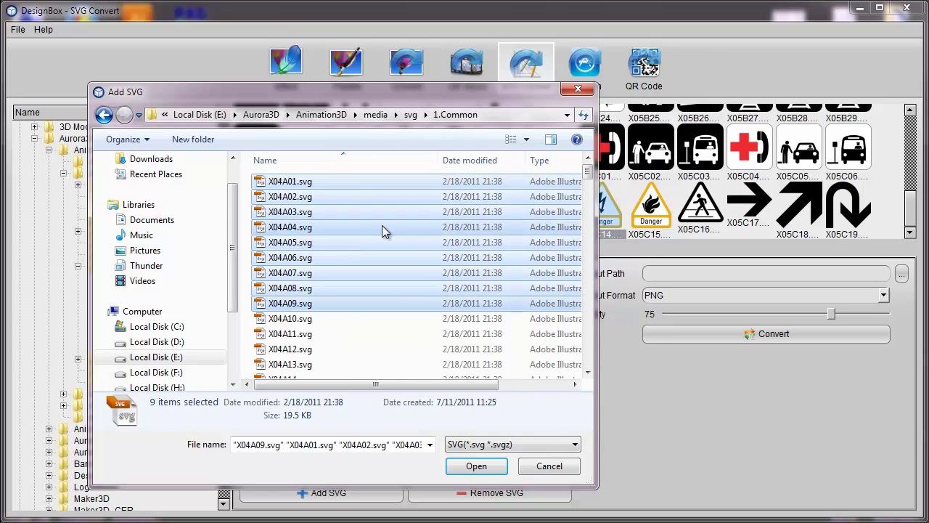
click(476, 465)
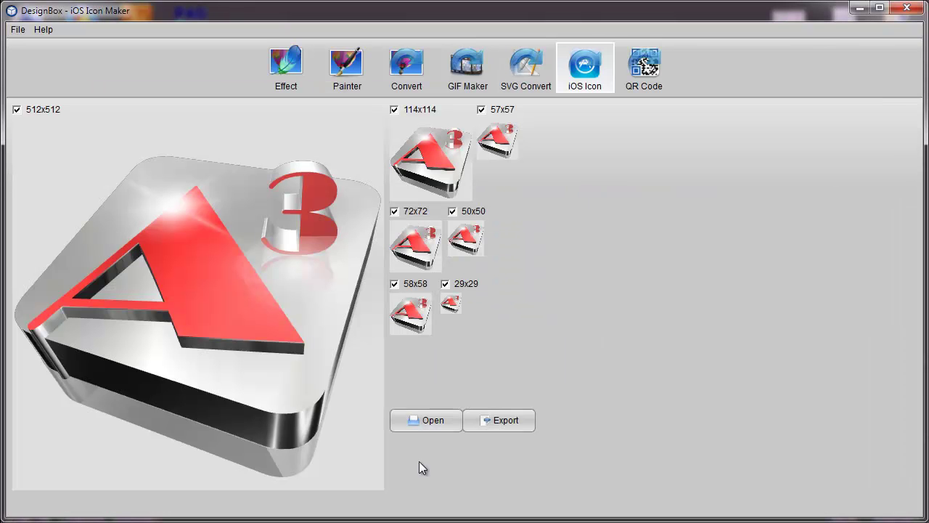
Load aurora3dmaker_icon.png as the source image to generate all iOS icon sizes.
click(421, 419)
click(589, 237)
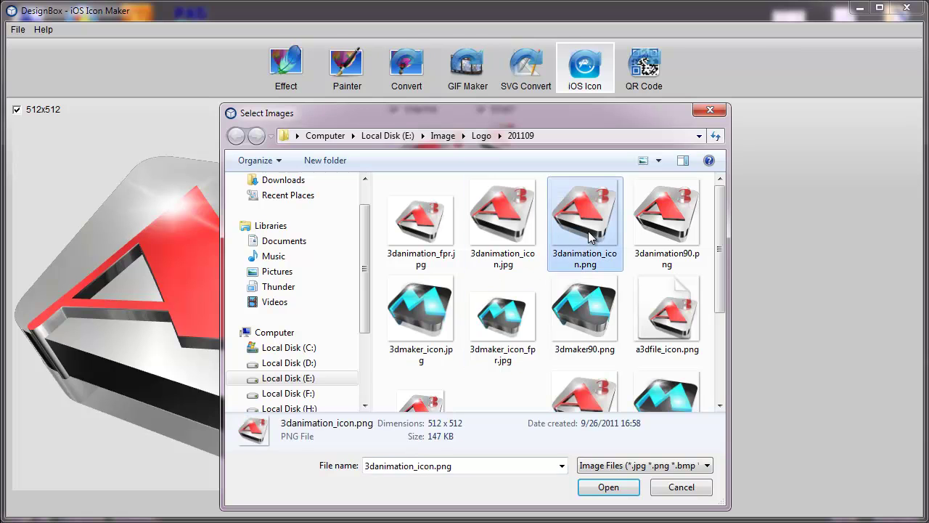
scroll(711, 307, down, 2)
click(583, 287)
click(503, 280)
click(427, 279)
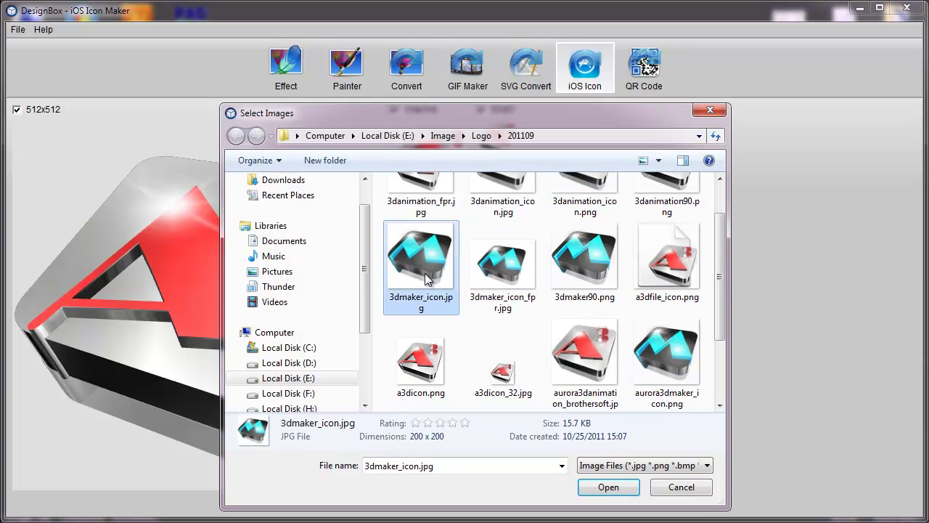
click(670, 340)
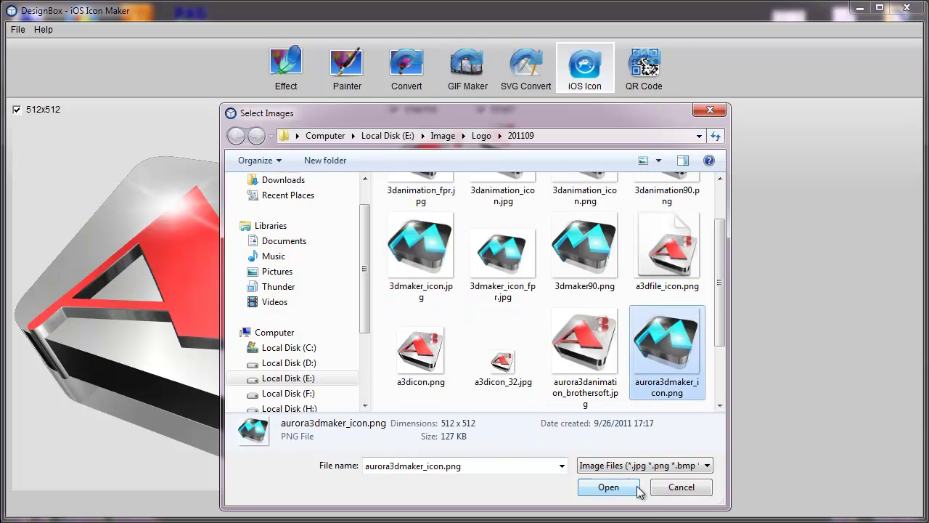
click(610, 486)
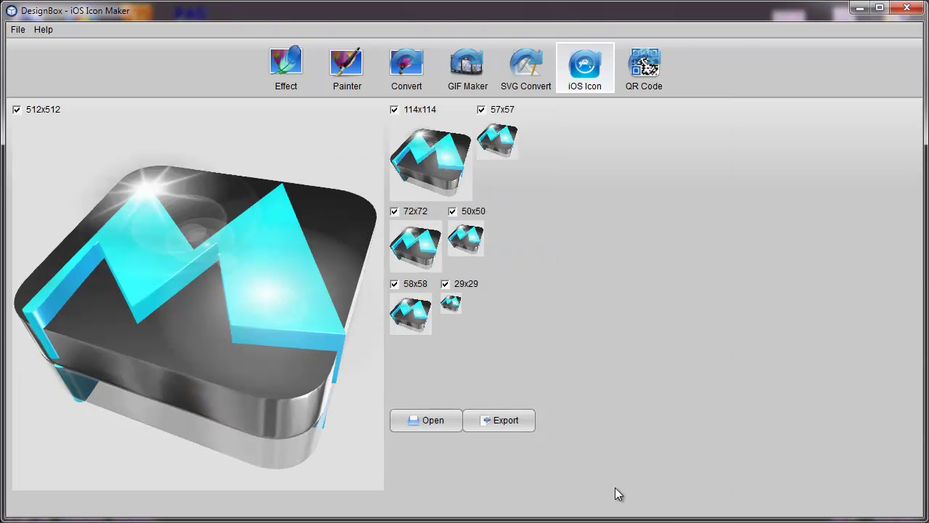
Export all the icon sizes into the gif folder and dismiss the success message.
click(508, 421)
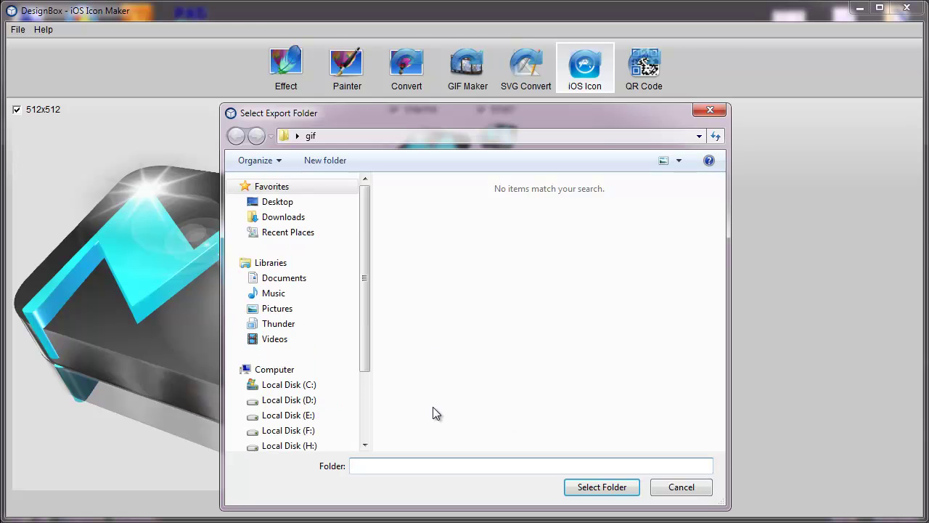
click(596, 488)
click(463, 284)
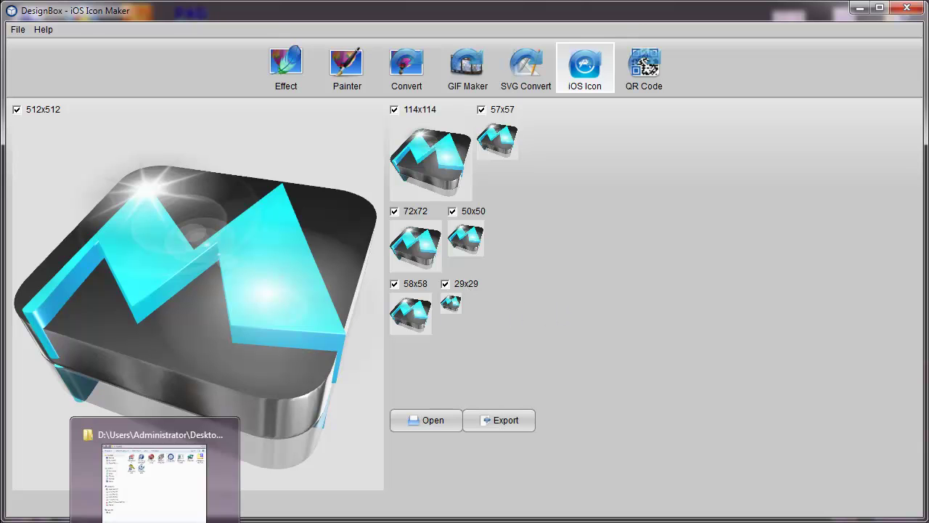
click(155, 472)
scroll(517, 291, up, 5)
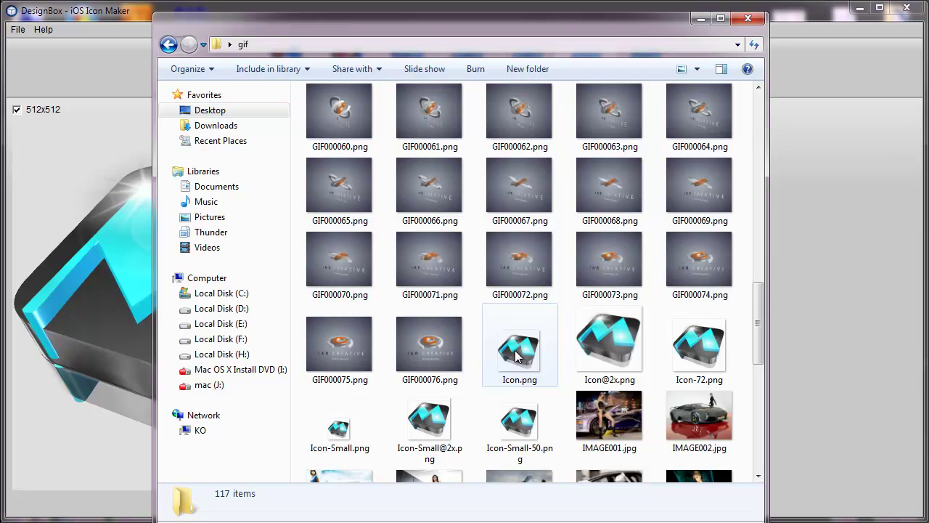
click(517, 355)
shift+click(519, 425)
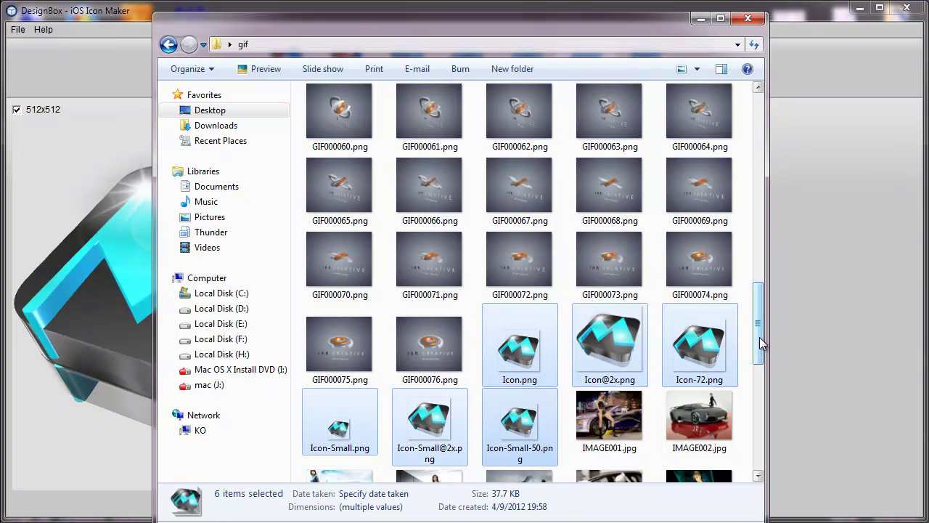
scroll(682, 276, down, 2)
scroll(622, 290, down, 4)
scroll(622, 334, down, 2)
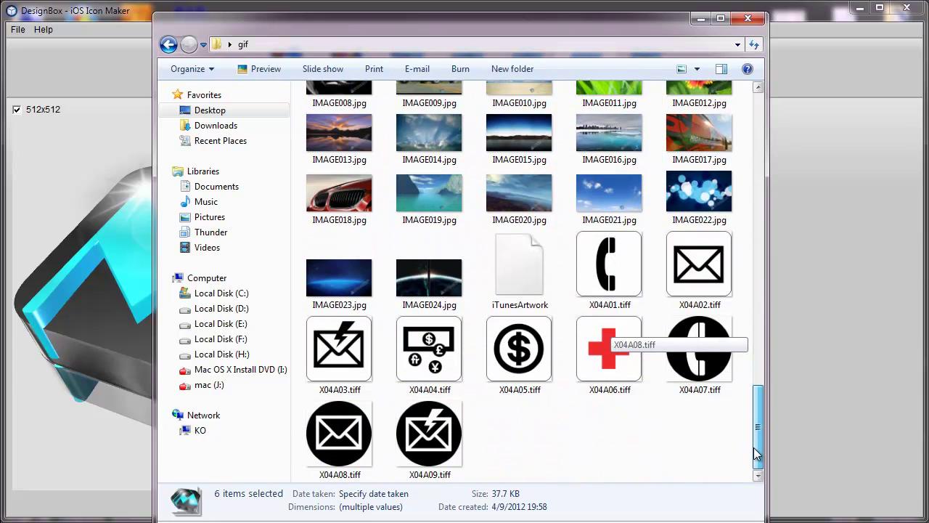
ctrl+click(516, 271)
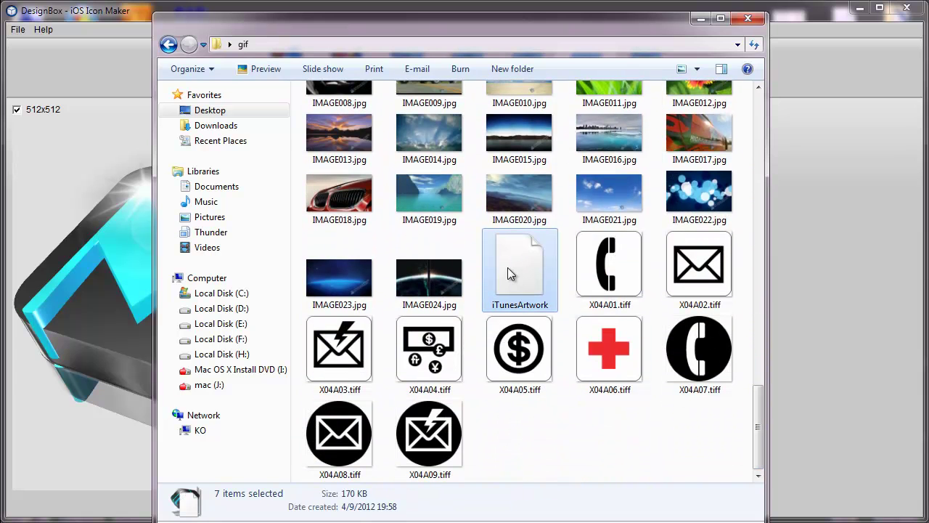